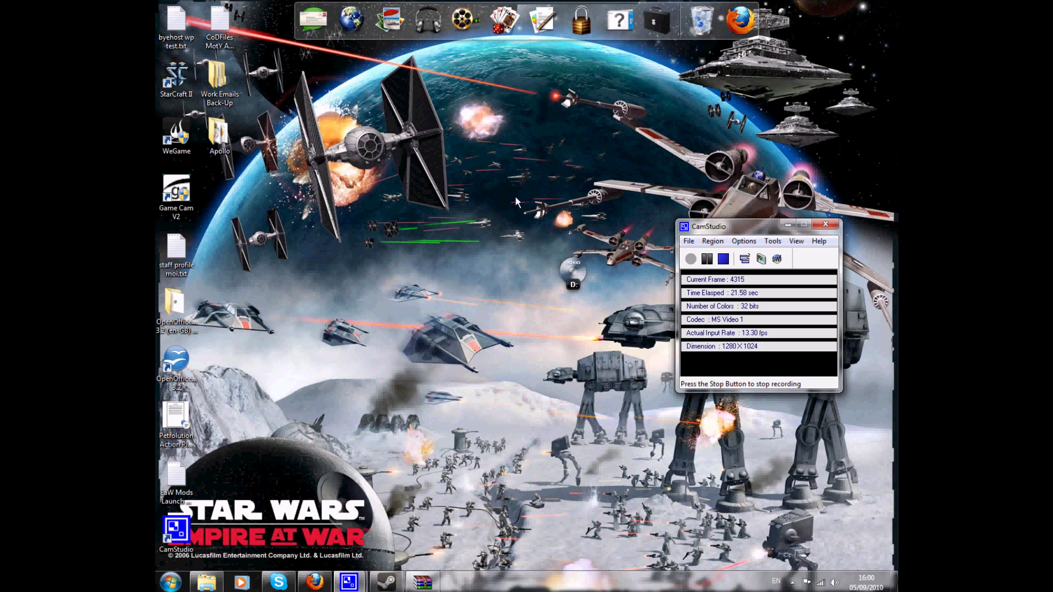
- Switch to Firefox and review the Phoenix Rising 1.1 page, including its requirements, description, screenshots, download options and readme installation notes
left_click_drag(726, 229, 778, 405)
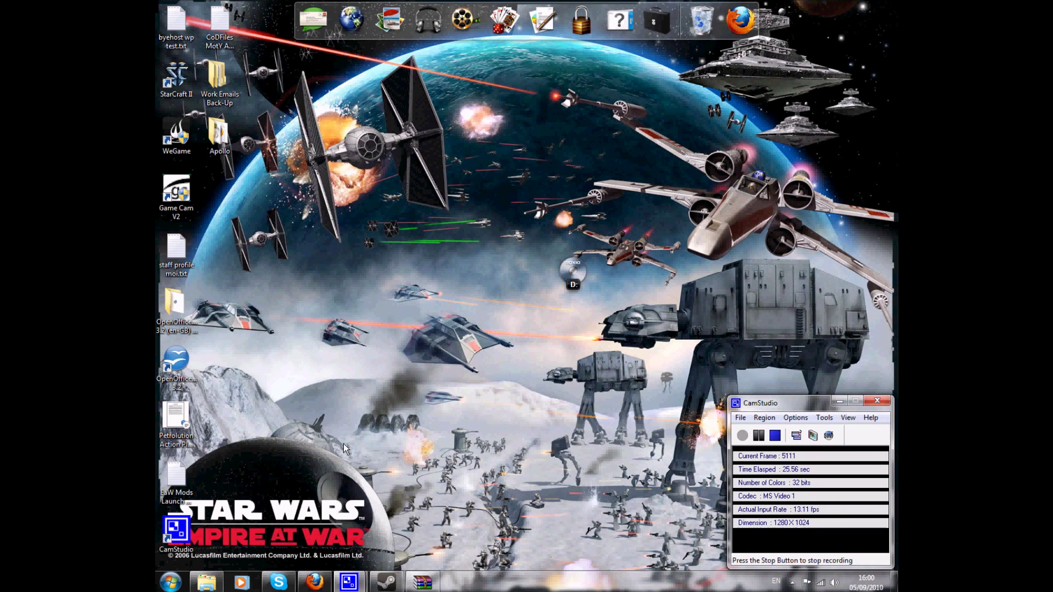
key("alt+Tab")
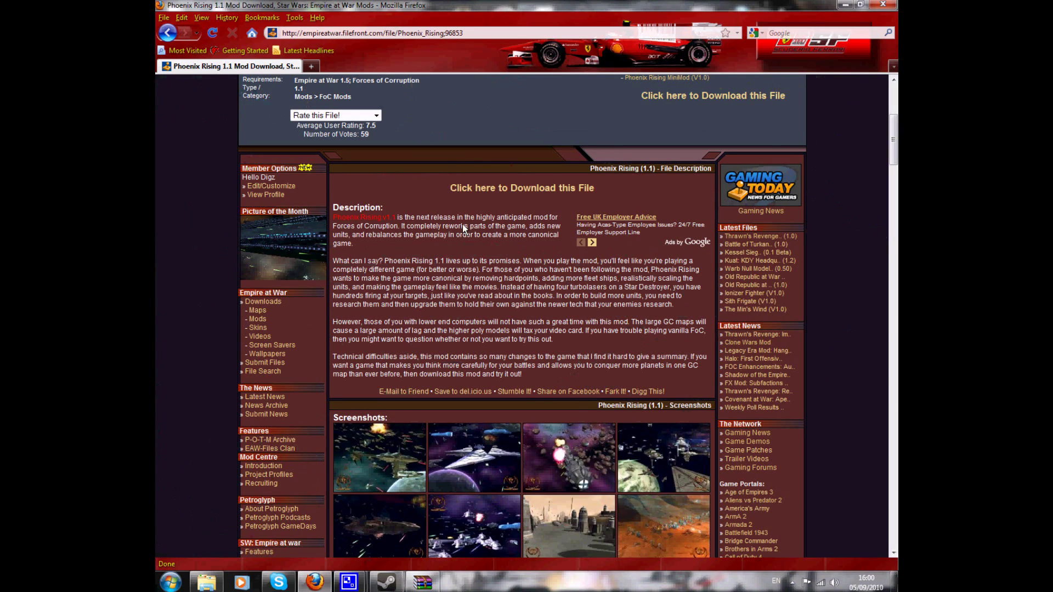
scroll(468, 267, "up", 5)
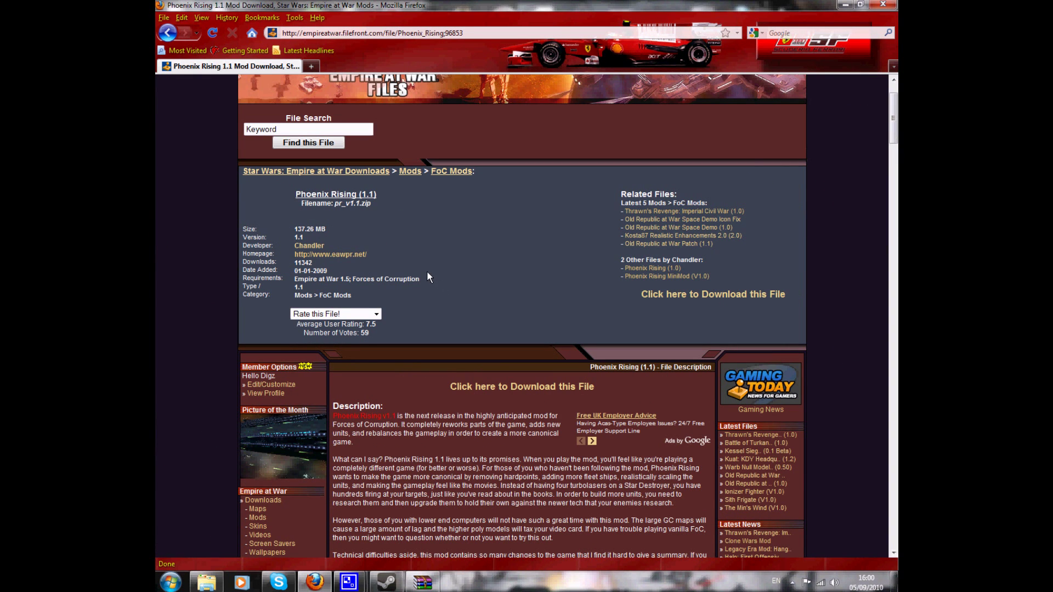
scroll(440, 249, "down", 5)
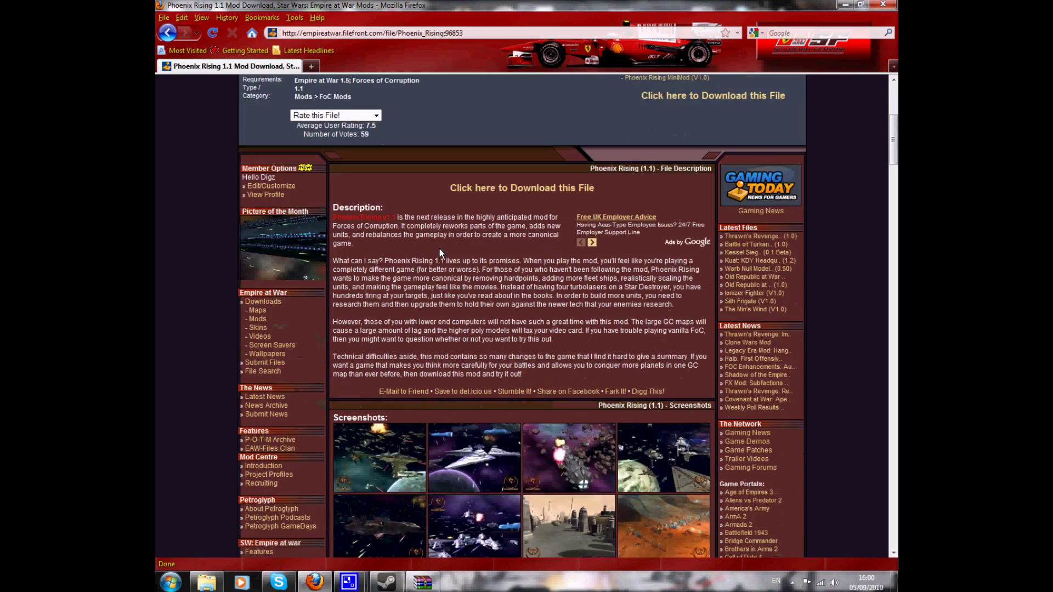
scroll(523, 245, "down", 20)
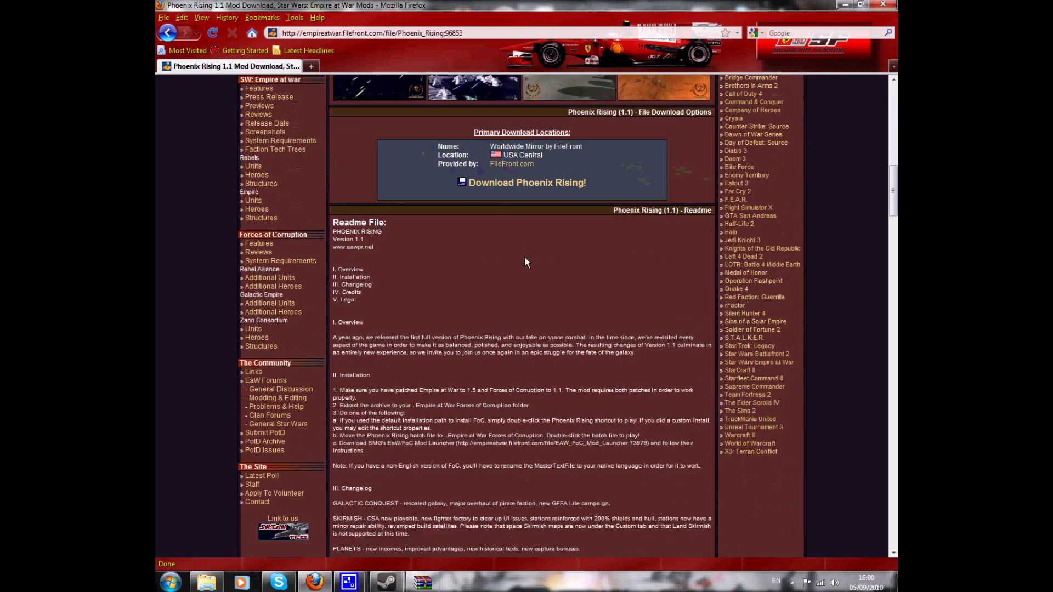
scroll(521, 263, "up", 20)
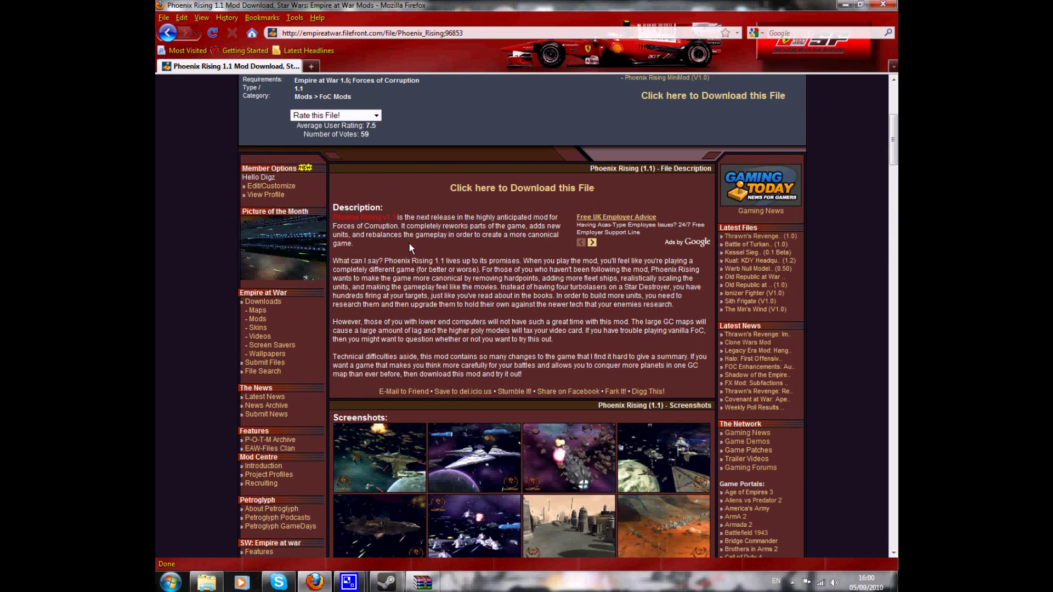
scroll(550, 268, "down", 8)
scroll(576, 230, "up", 8)
left_click(843, 8)
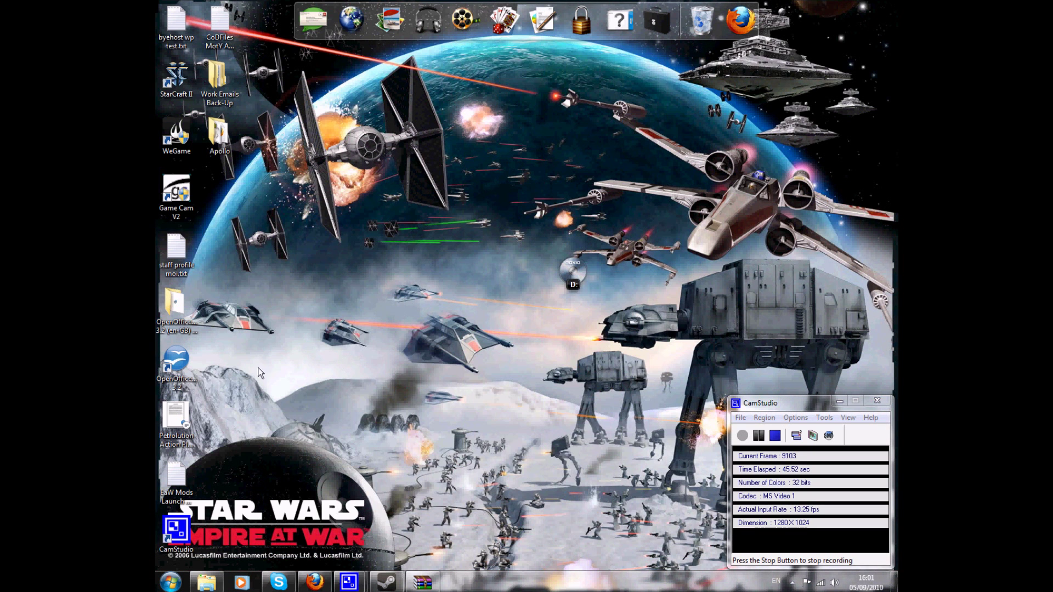
- Open the pr_v1.1.1.zip archive from the Downloads folder and browse into its Mods folder
left_click(215, 585)
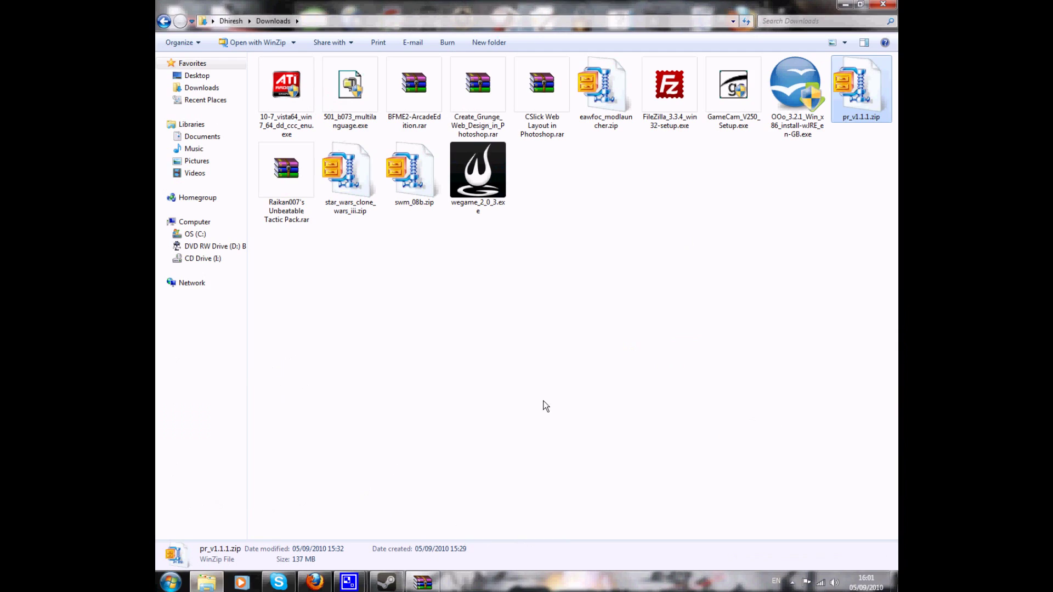
key("Return")
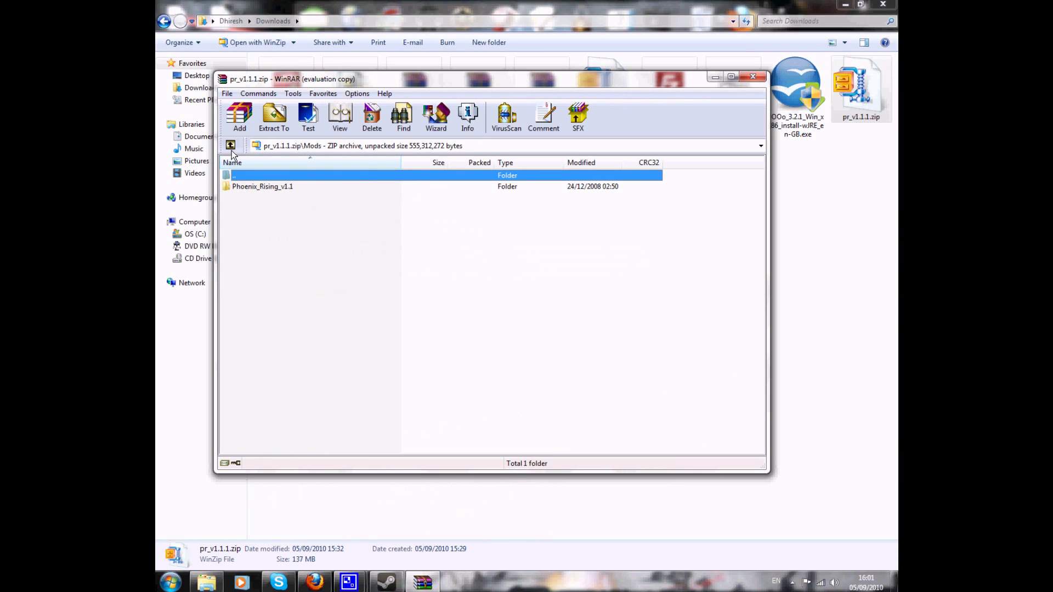
left_click(231, 146)
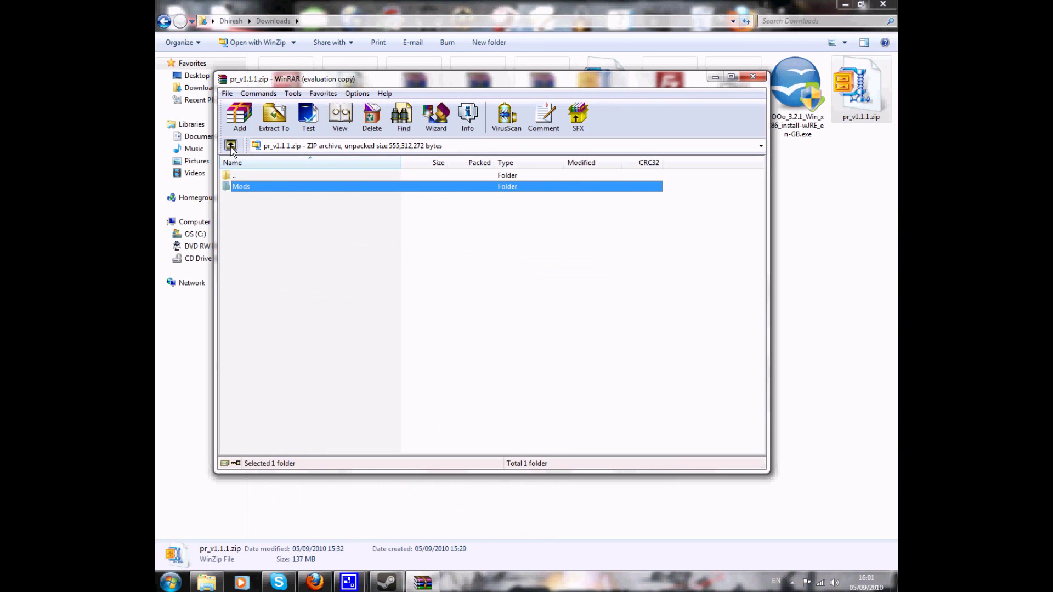
double_click(256, 186)
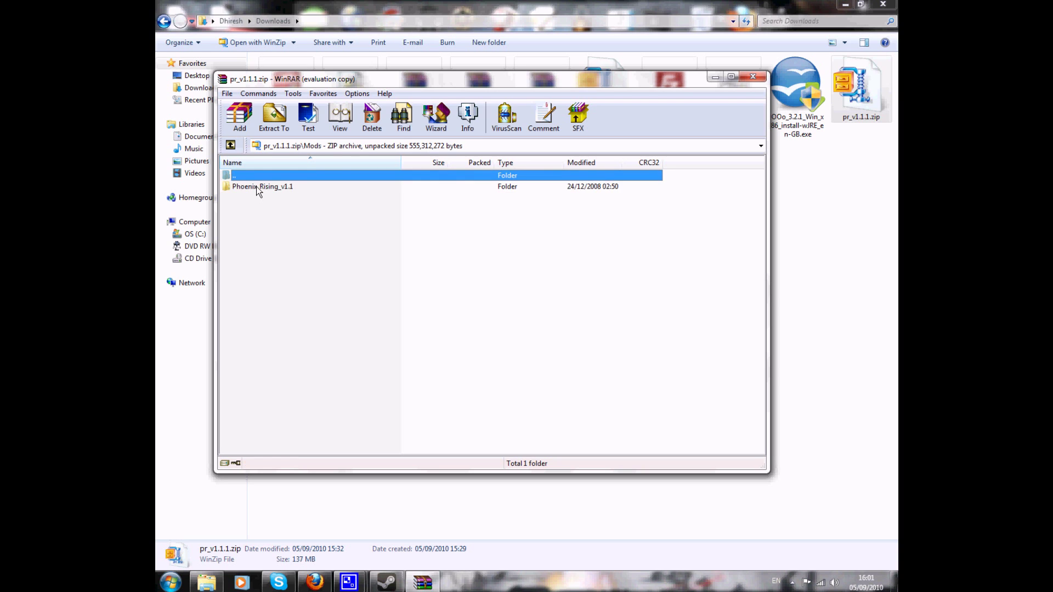
- Extract the Phoenix_Rising_v1.1 folder from the archive to the Desktop and minimize the Downloads and archive windows
left_click(256, 187)
left_click(280, 115)
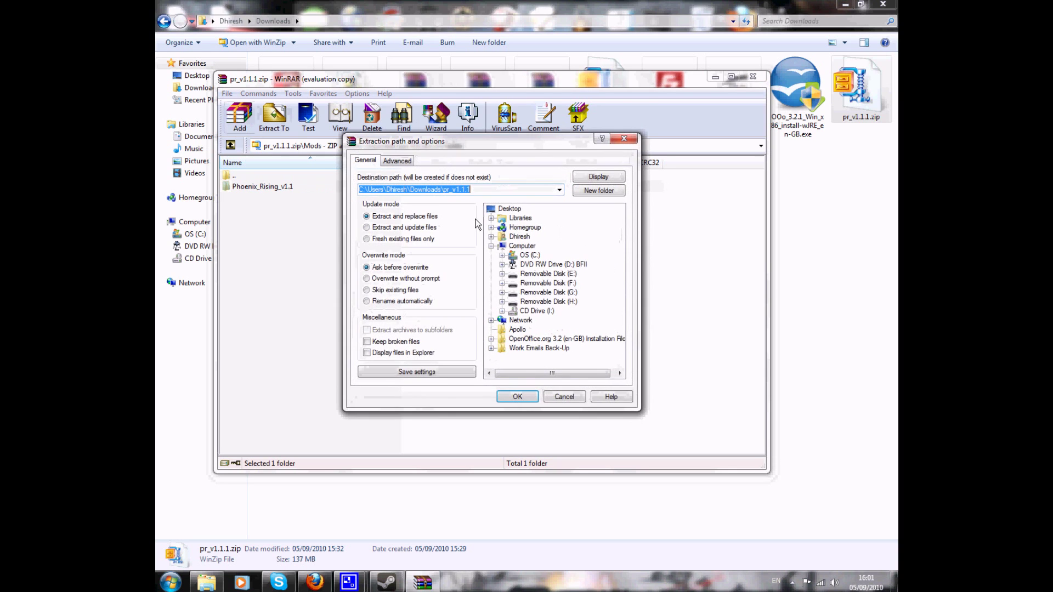
left_click(515, 209)
left_click(518, 397)
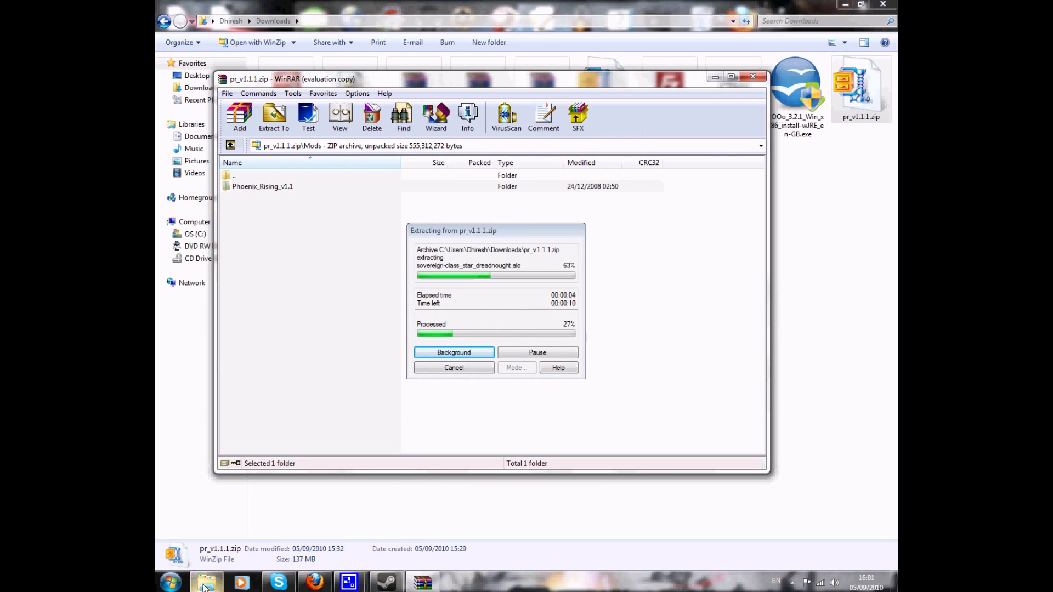
mouse_move(207, 580)
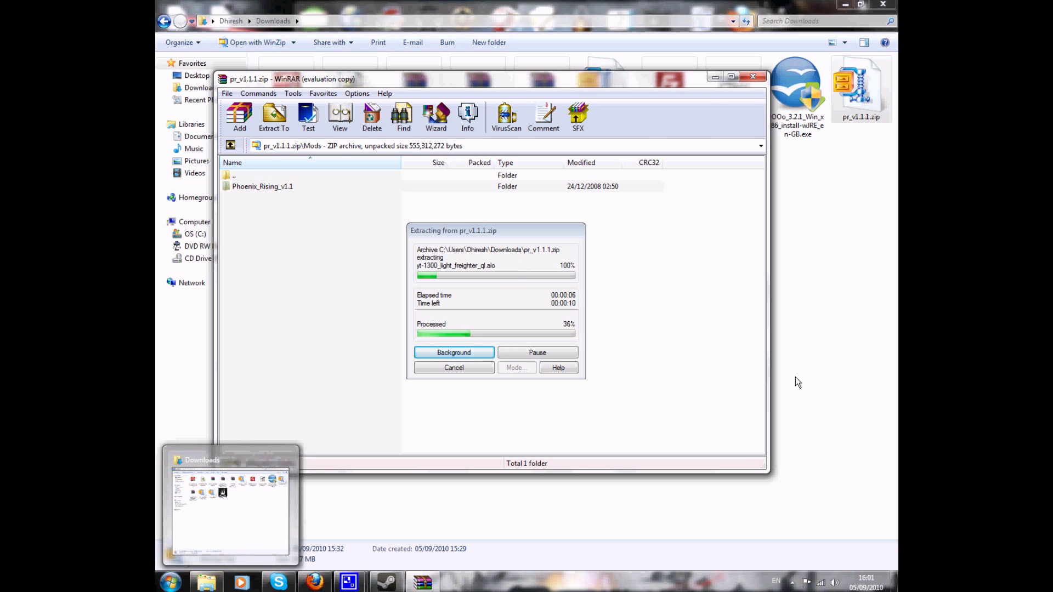
left_click(254, 535)
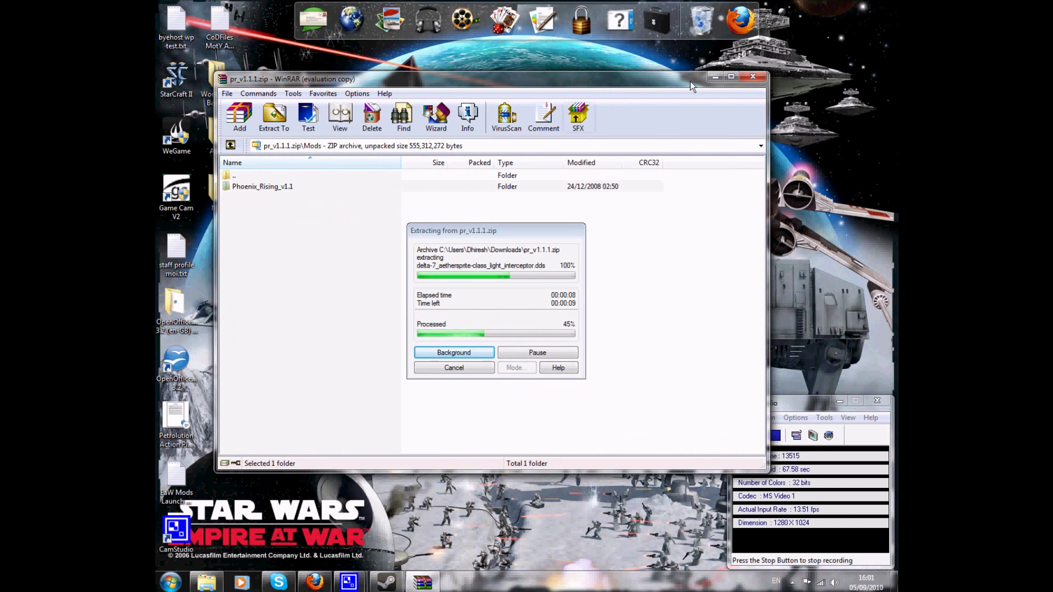
left_click(713, 76)
- Open the folder C:\Program Files (x86)\Steam\steamapps\common\star wars empire at war\corruption
left_click(171, 582)
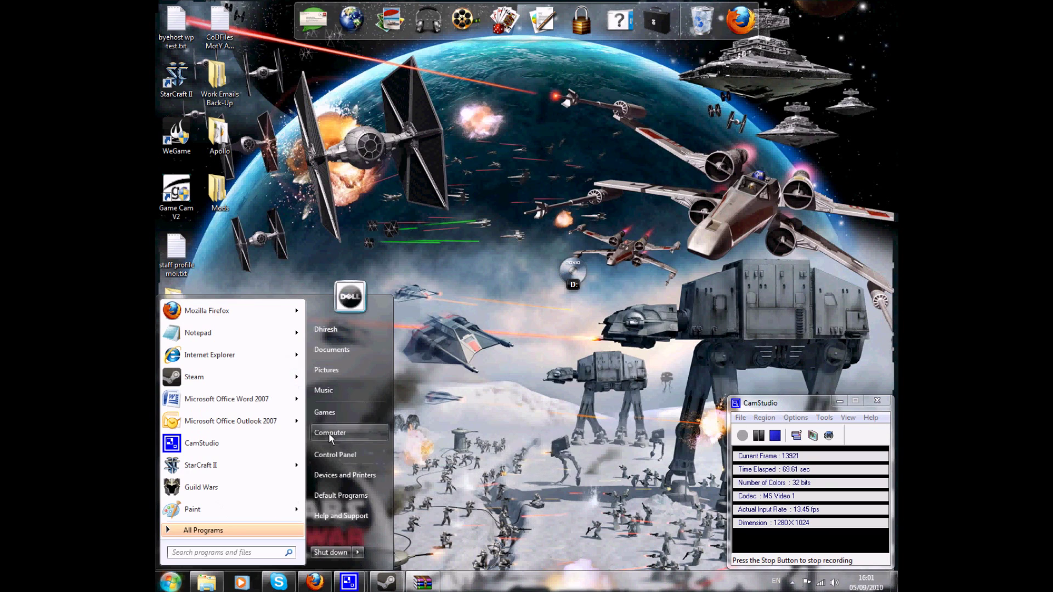
left_click(330, 433)
double_click(310, 88)
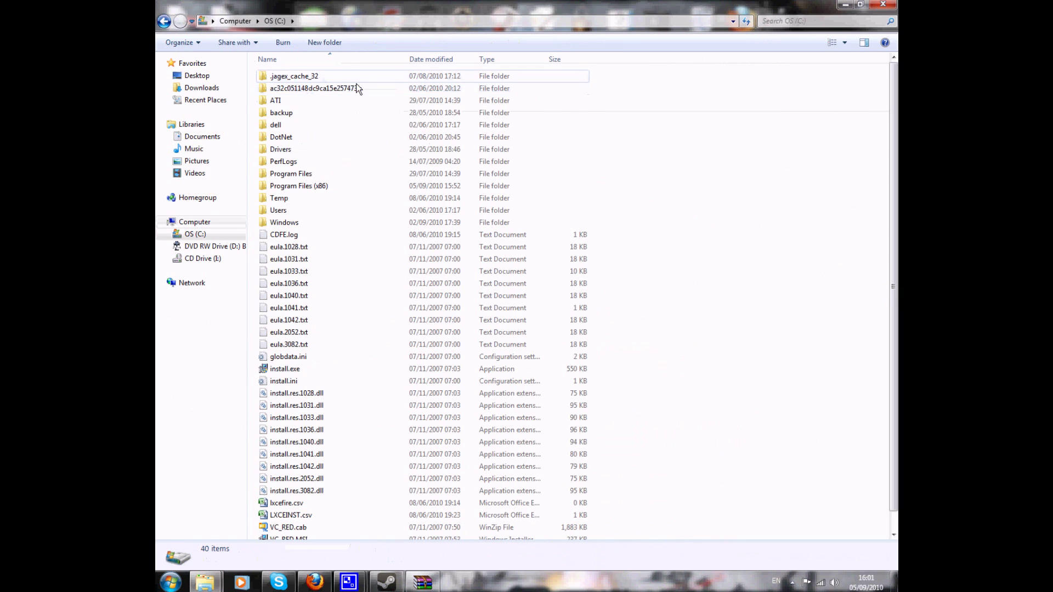
double_click(344, 185)
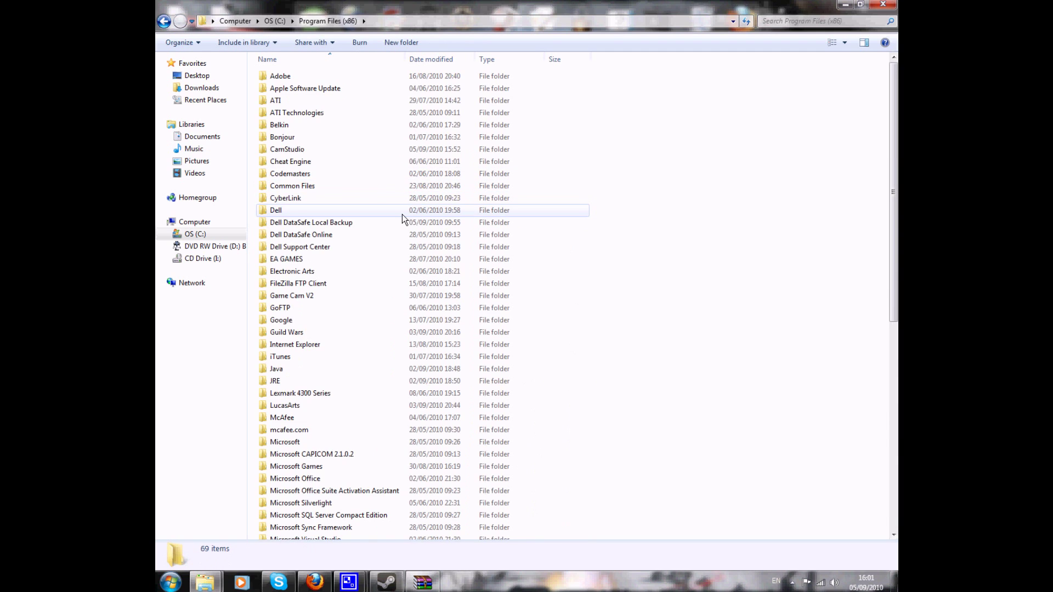
scroll(395, 217, "down", 10)
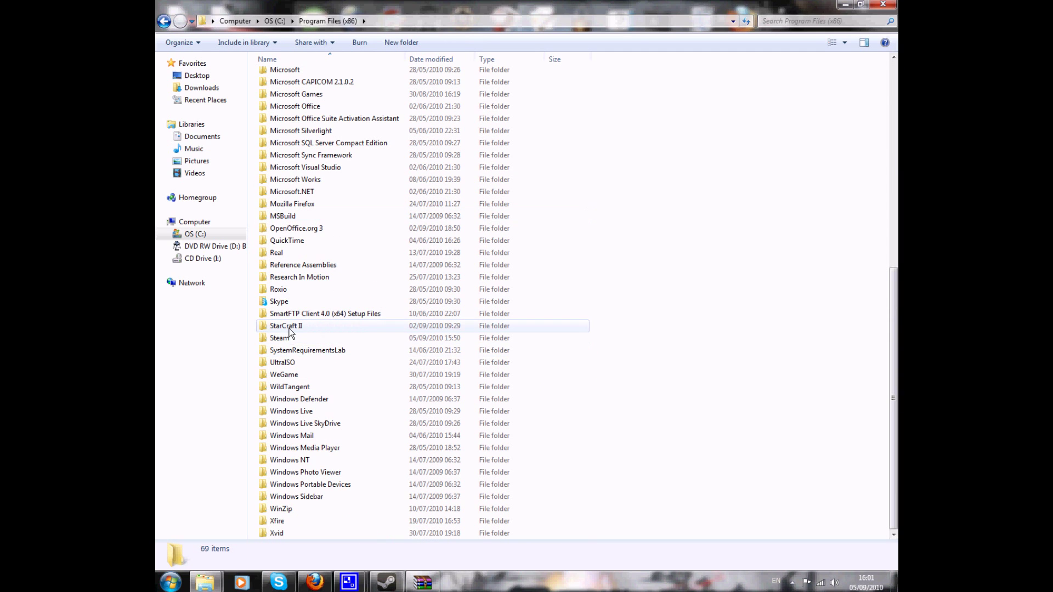
double_click(301, 340)
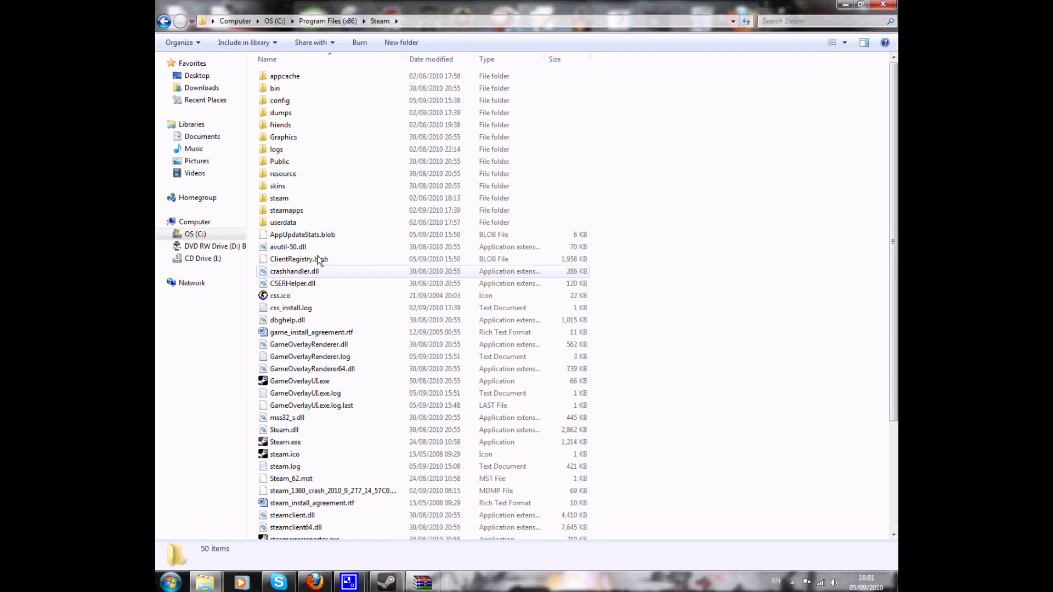
double_click(321, 213)
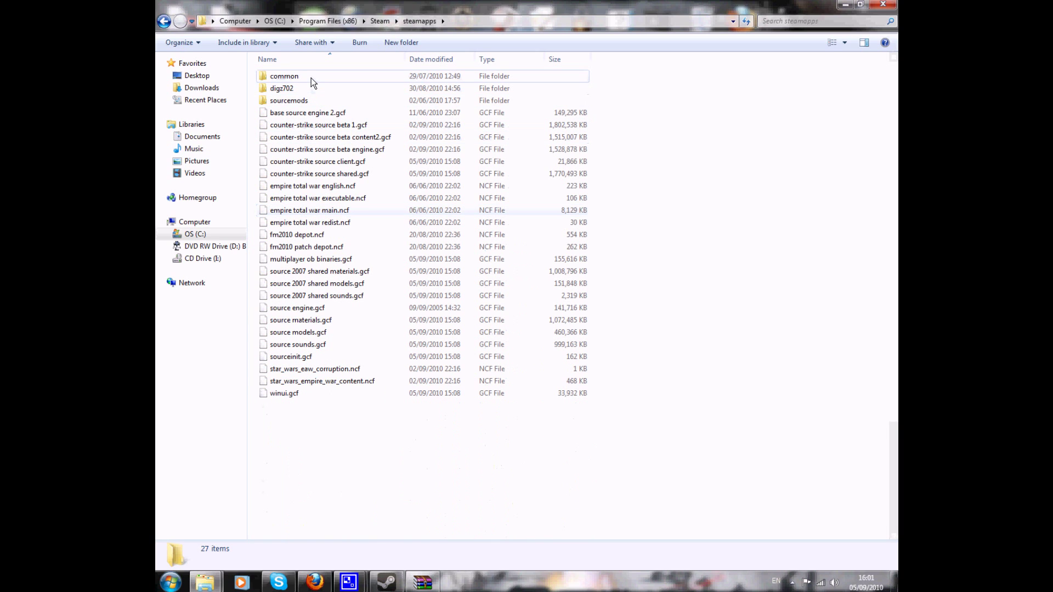
double_click(311, 78)
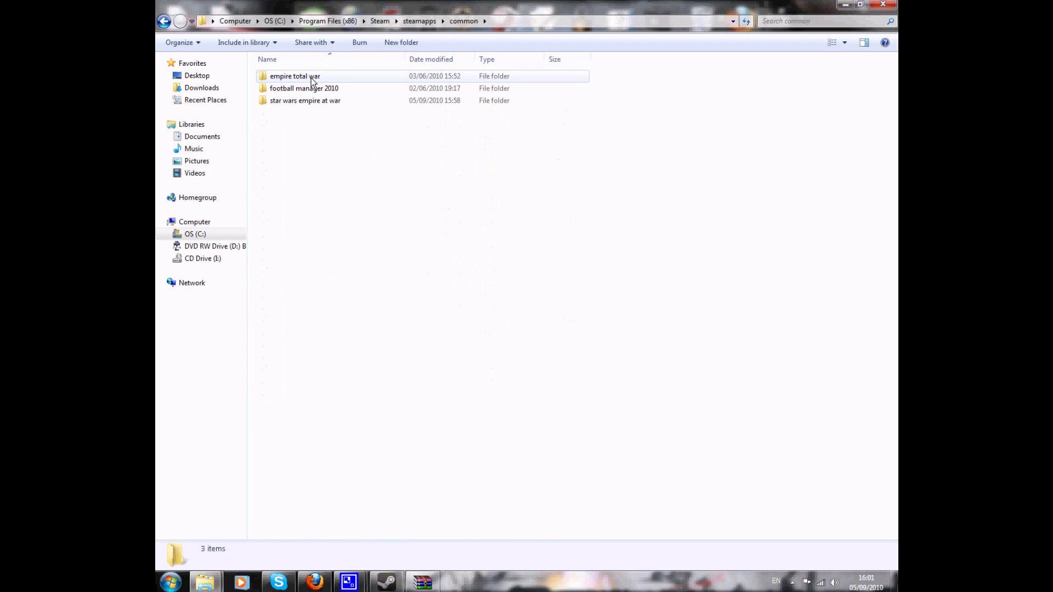
double_click(338, 103)
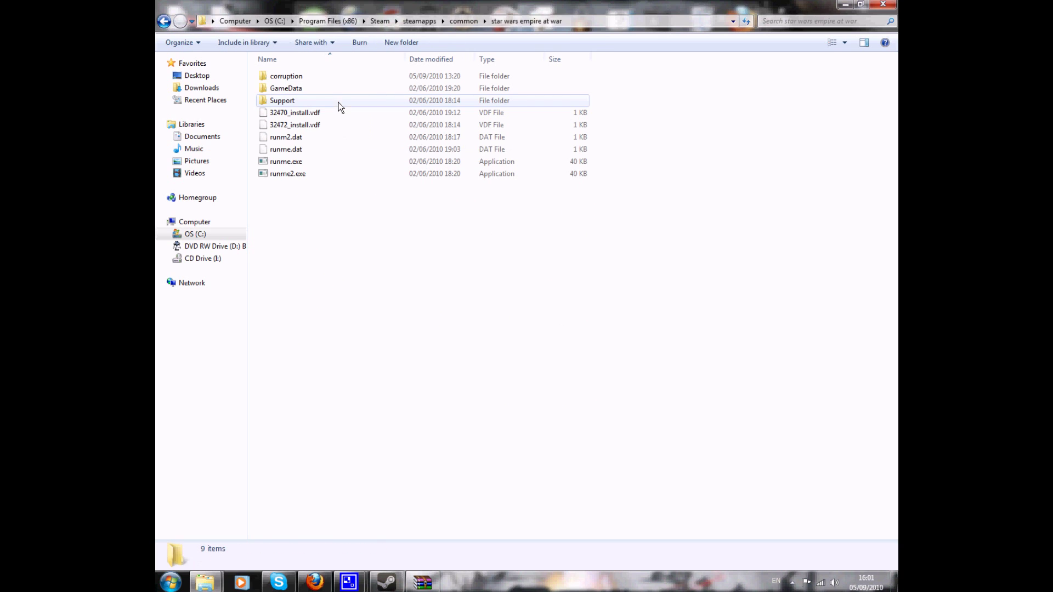
double_click(296, 78)
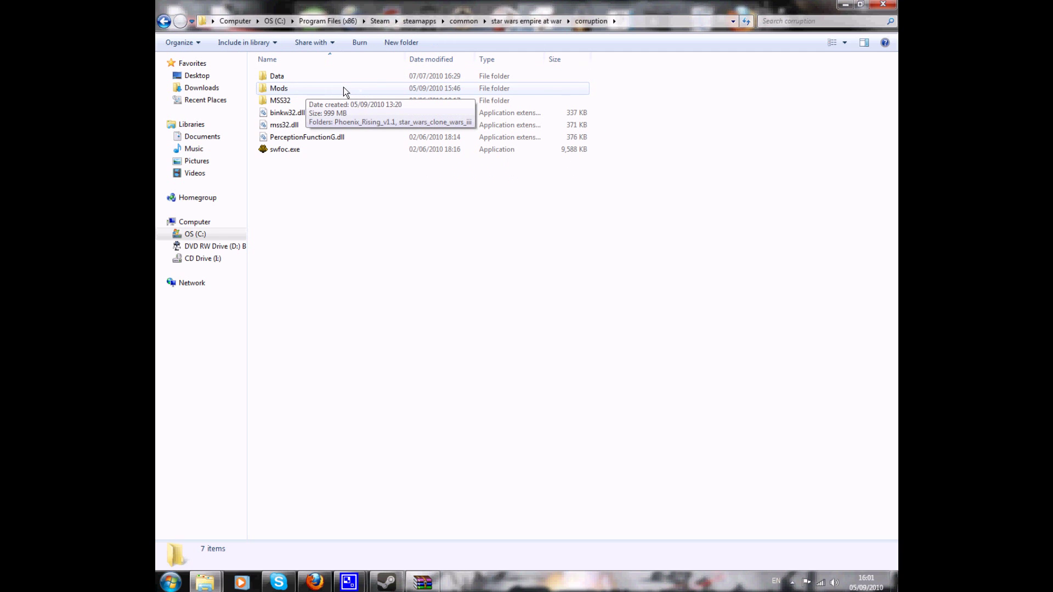
- Cut the Phoenix_Rising_v1.1 folder from the extracted Mods folder on the desktop
left_click(846, 4)
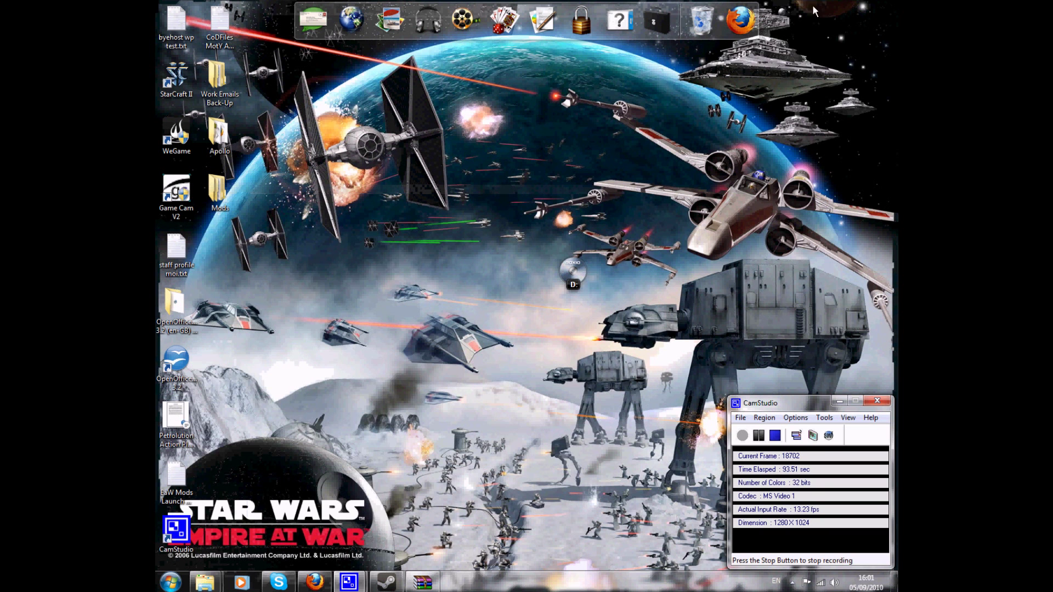
double_click(217, 198)
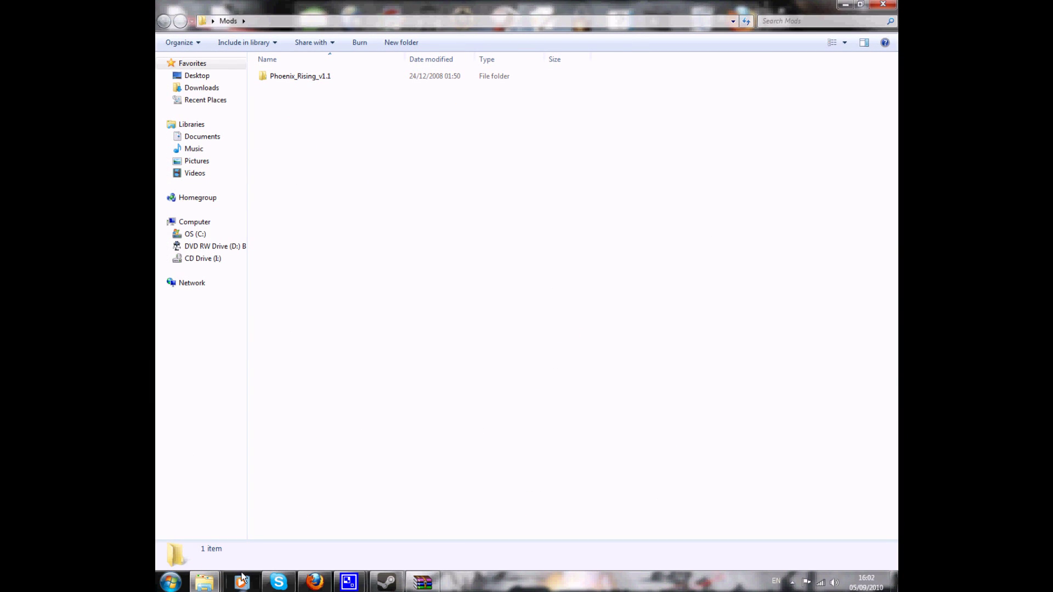
left_click(309, 79)
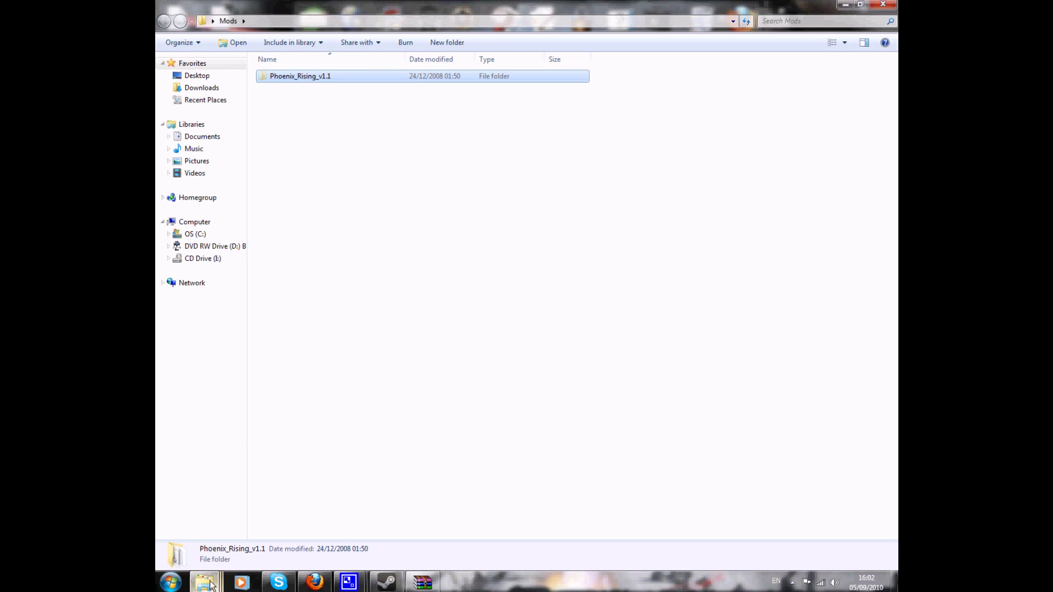
right_click(321, 77)
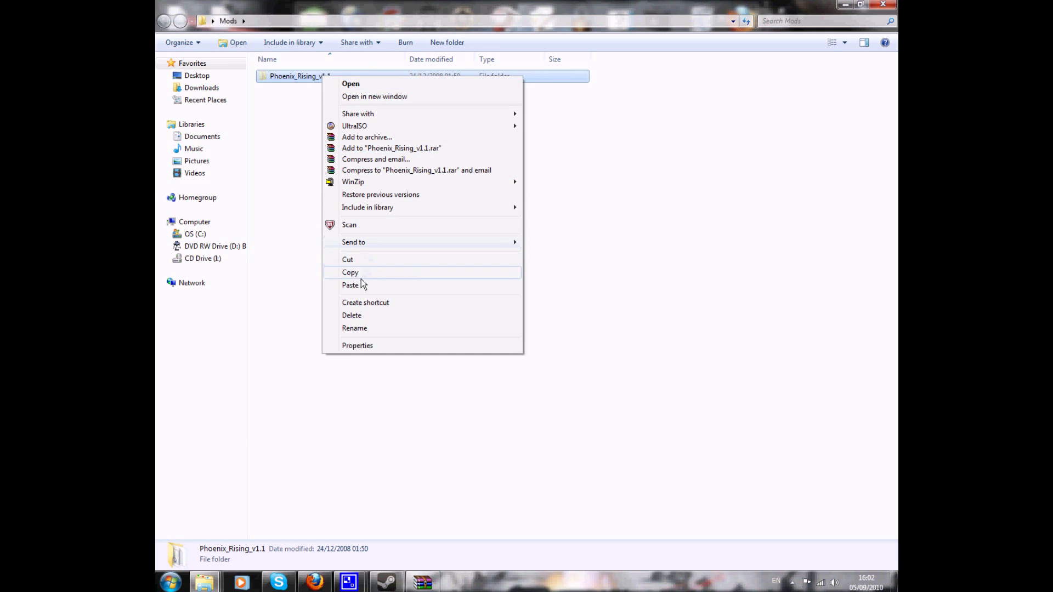
left_click(358, 264)
- Delete the existing Phoenix_Rising_v1.1 folder from the Mods folder inside corruption and paste the cut copy there
left_click(204, 582)
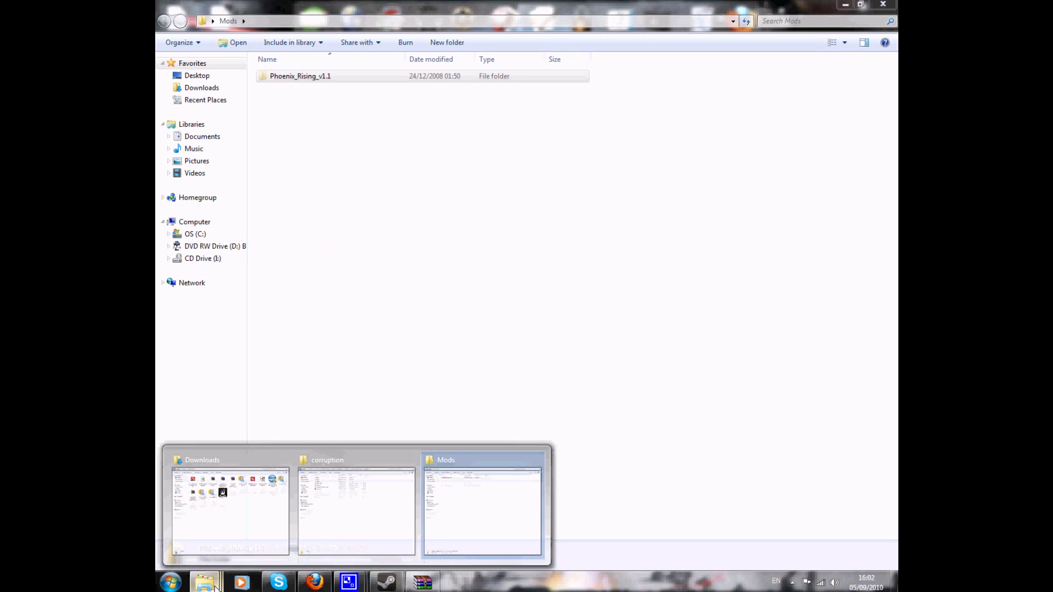
left_click(355, 501)
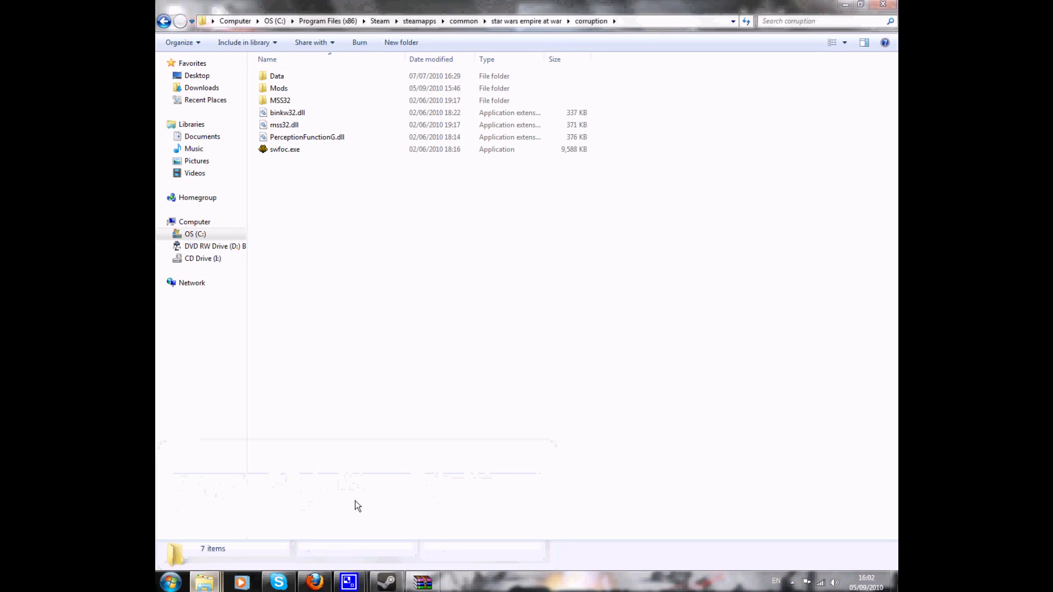
double_click(278, 88)
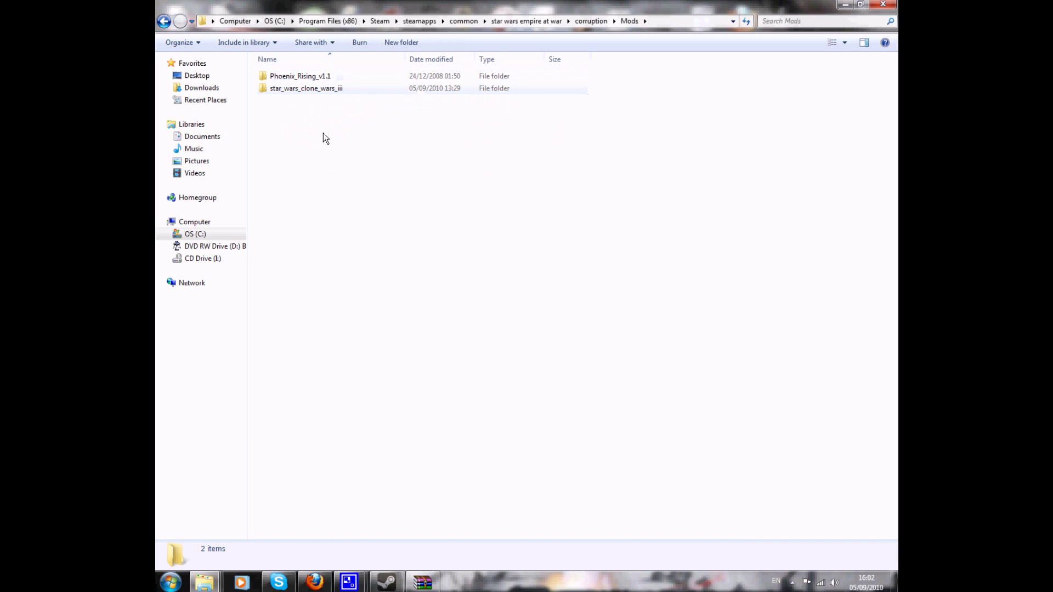
left_click(301, 80)
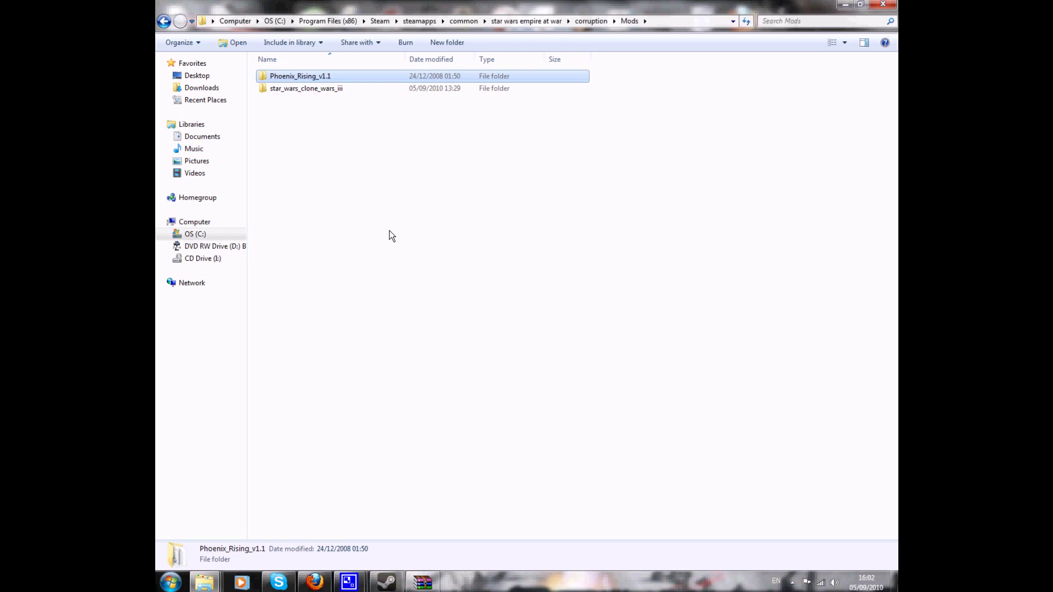
key("Delete")
key("Return")
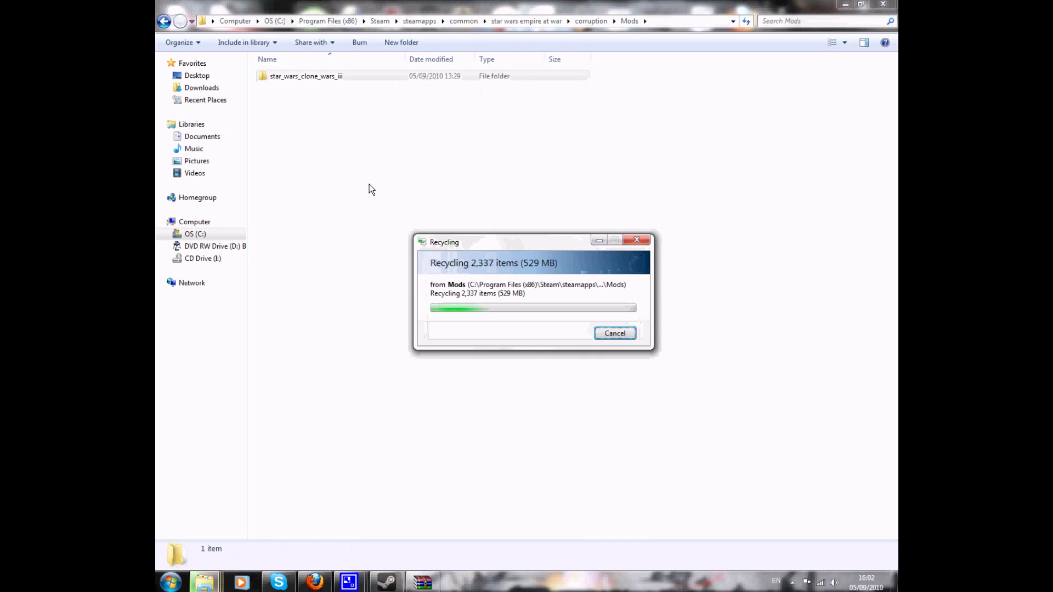
right_click(309, 109)
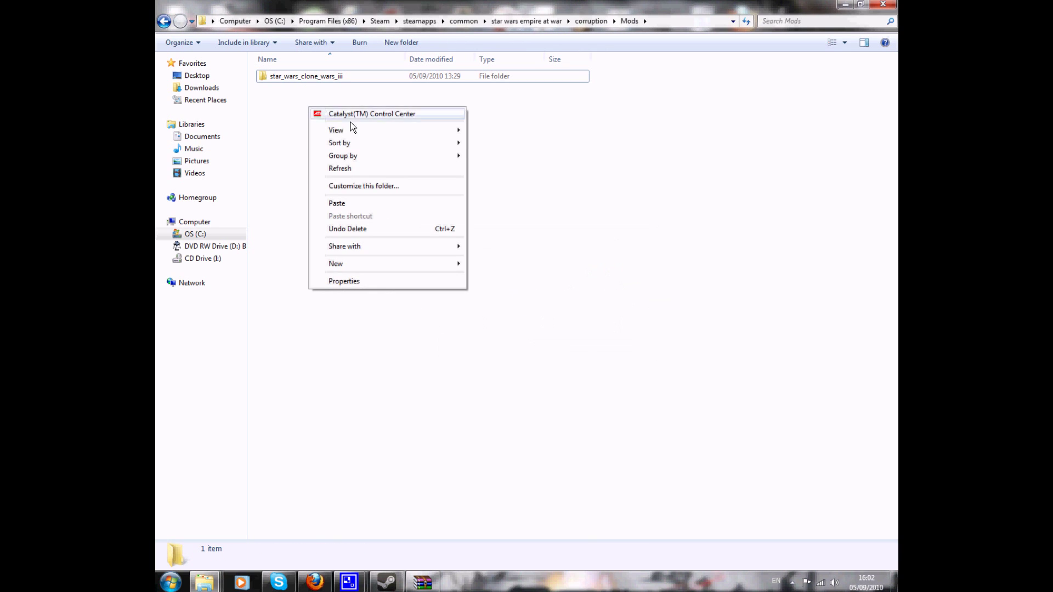
left_click(351, 203)
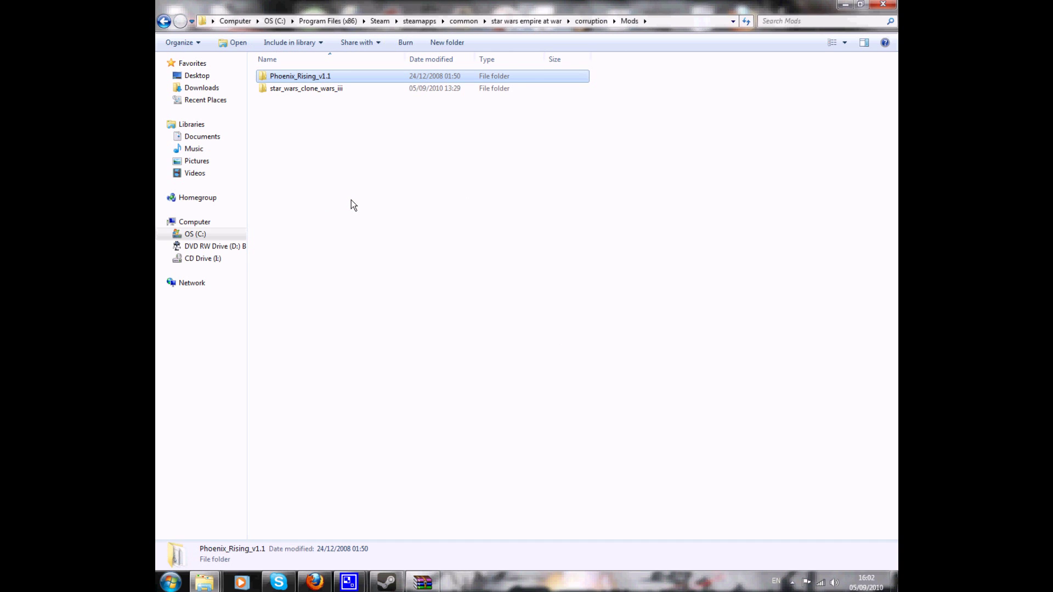
- Open the pasted Phoenix_Rising_v1.1 folder to check its contents, and delete the leftover extracted folder from the desktop
left_click(353, 205)
double_click(315, 76)
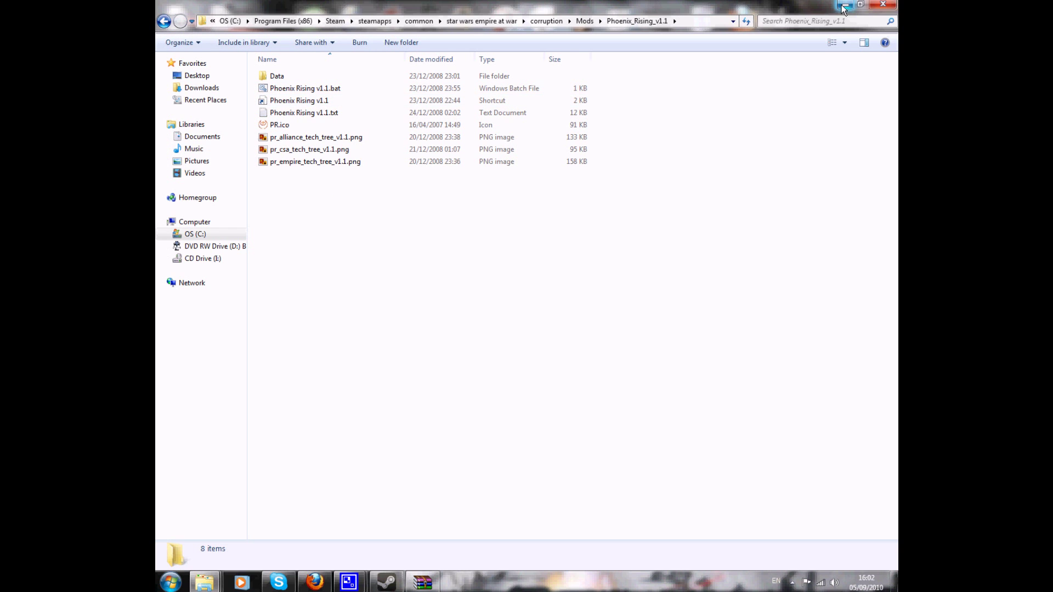
left_click(883, 4)
left_click(217, 190)
key("Delete")
key("Return")
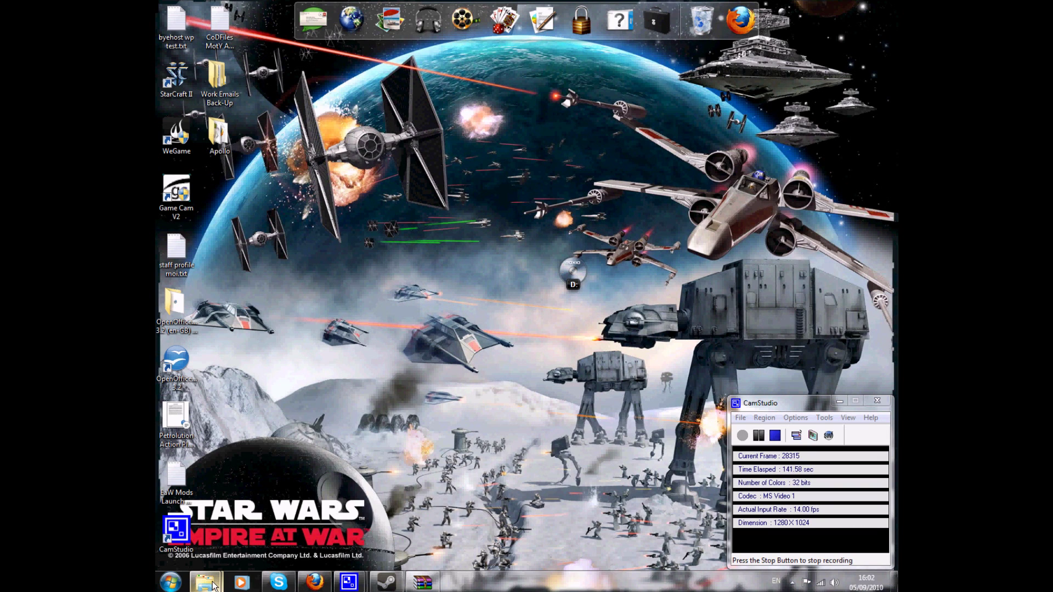
- Copy the MODPATH=Mods\Phoenix_Rising_v1.1 argument from the target of the Phoenix Rising v1.1 shortcut and close its properties
mouse_move(211, 583)
left_click(326, 510)
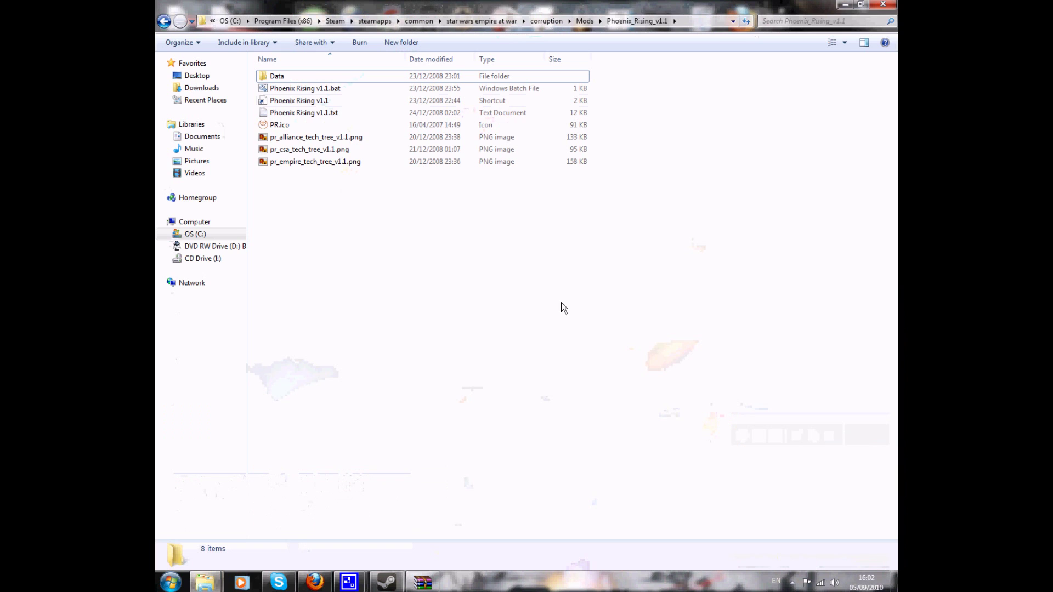
right_click(289, 103)
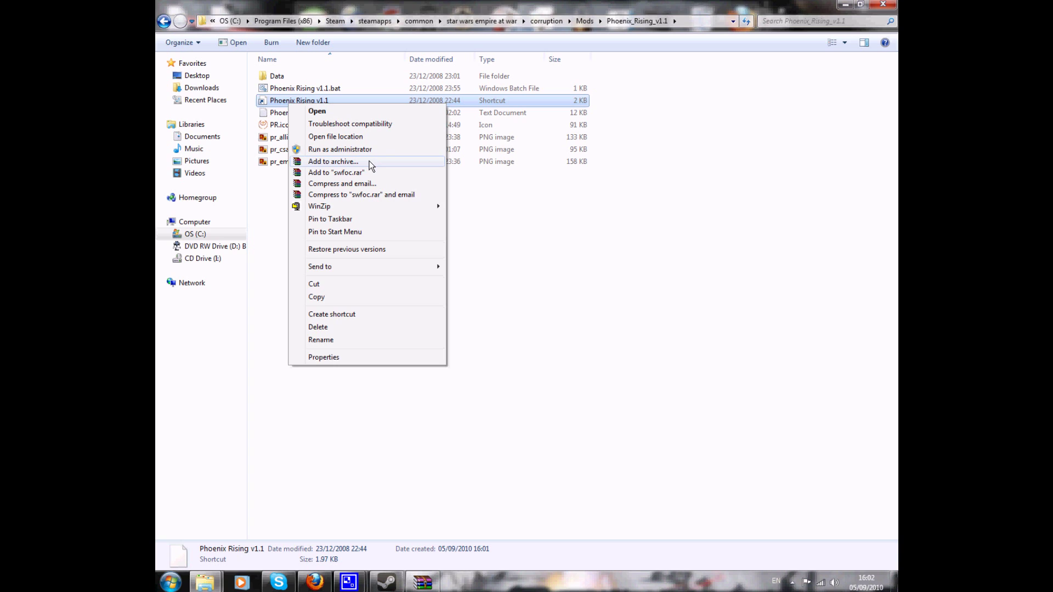
left_click(324, 358)
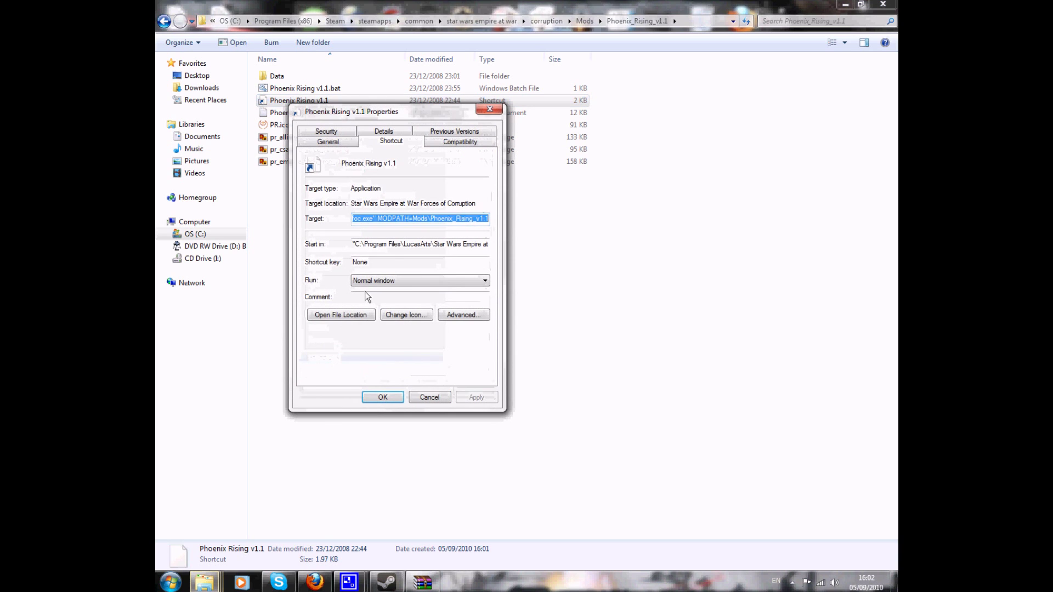
left_click(385, 219)
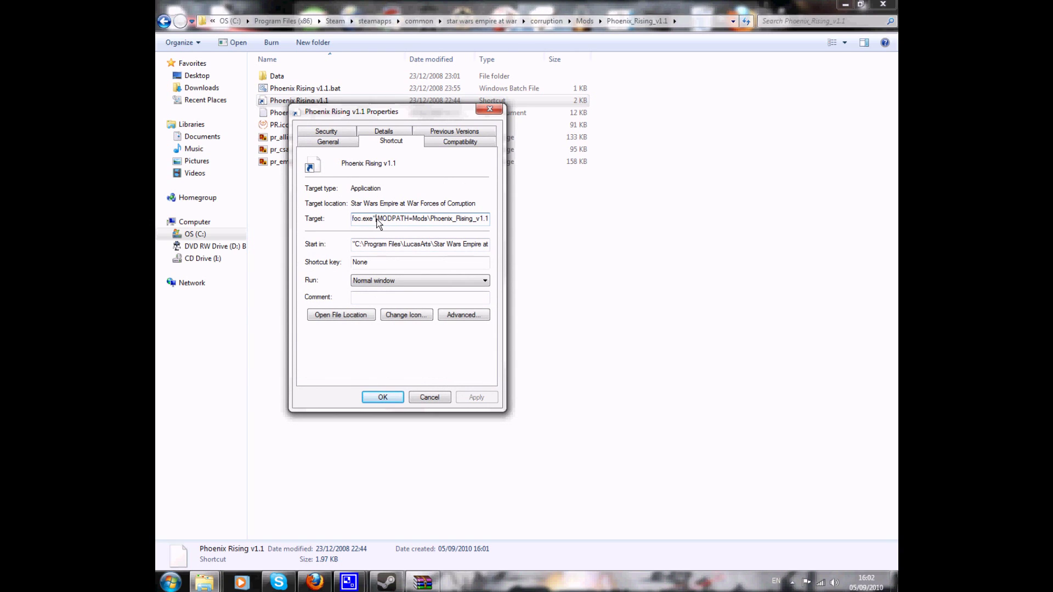
left_click_drag(378, 218, 493, 219)
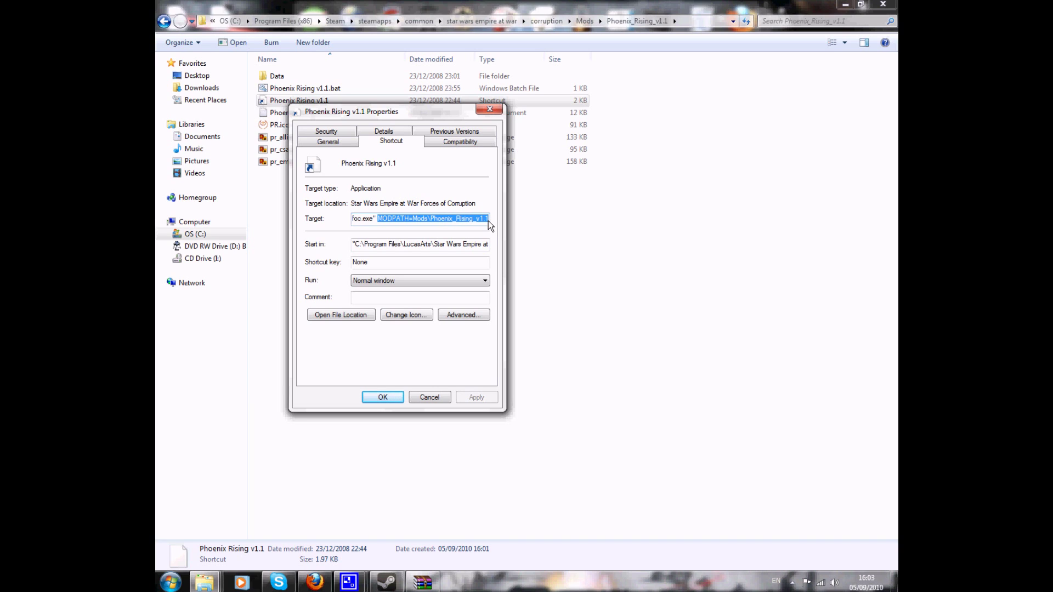
right_click(443, 222)
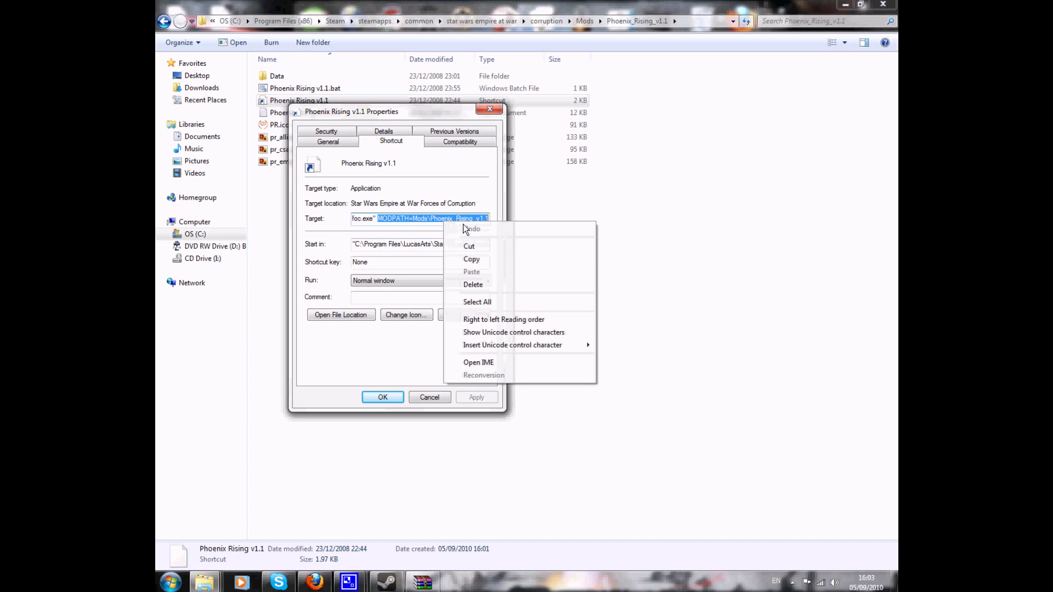
left_click(470, 254)
left_click(463, 219)
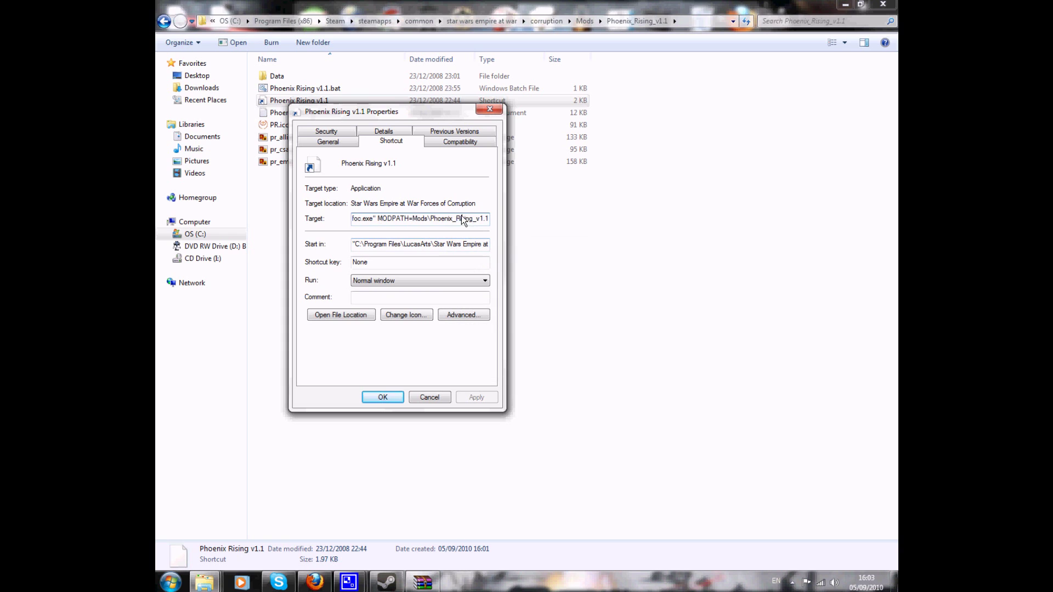
left_click(485, 110)
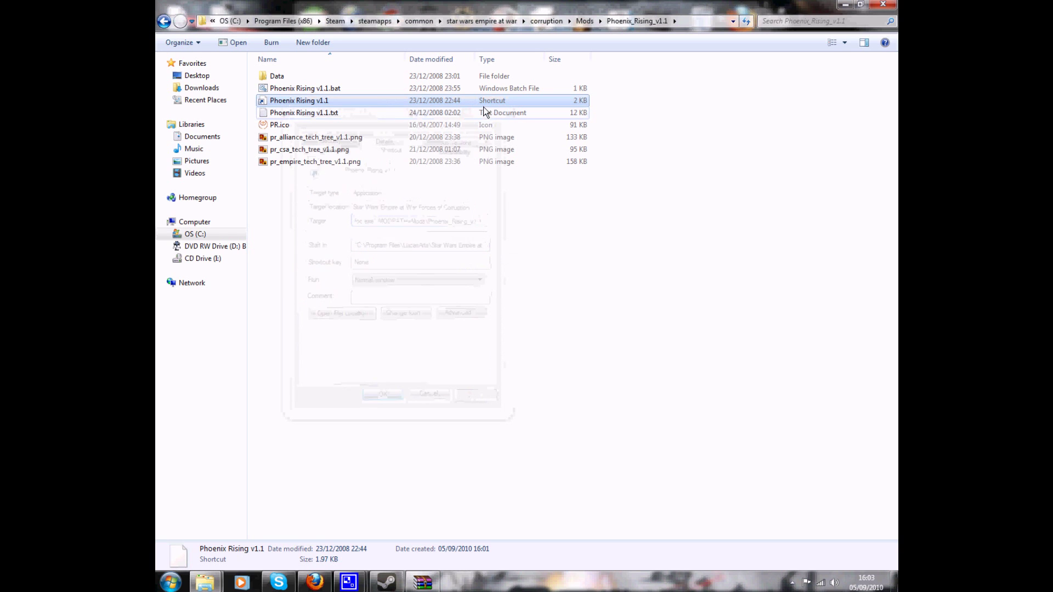
- Switch to Steam and open the launch options of Star Wars: Empire at War Gold from the game's properties
left_click(388, 582)
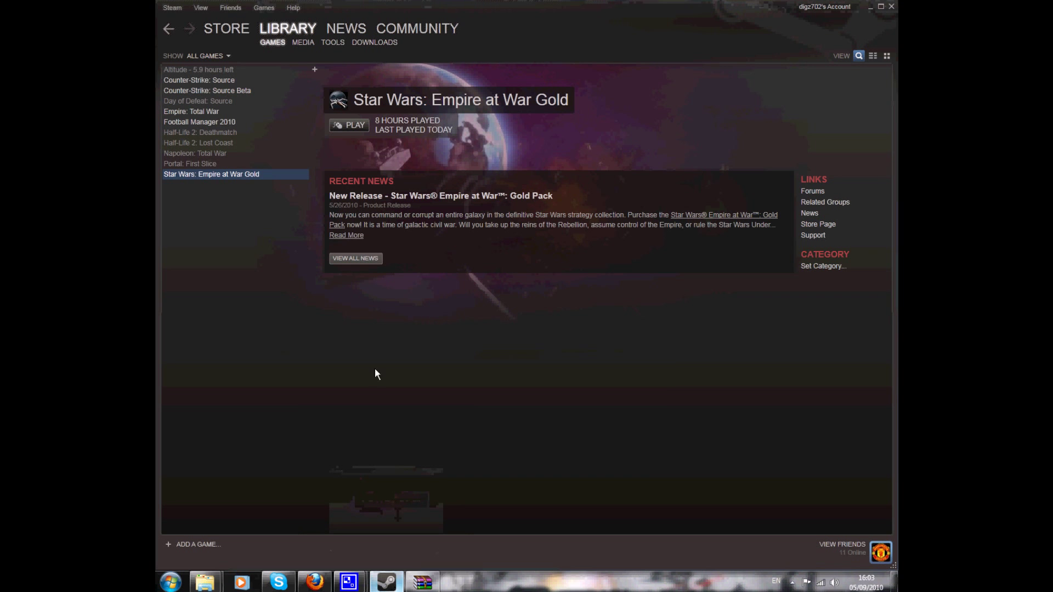
left_click(268, 7)
left_click(270, 22)
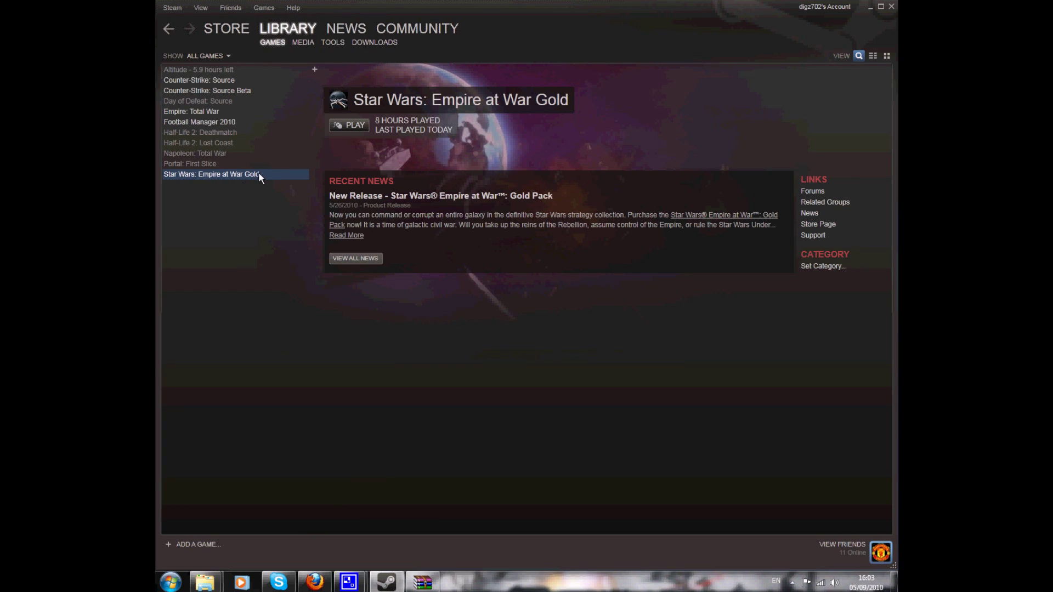
right_click(214, 174)
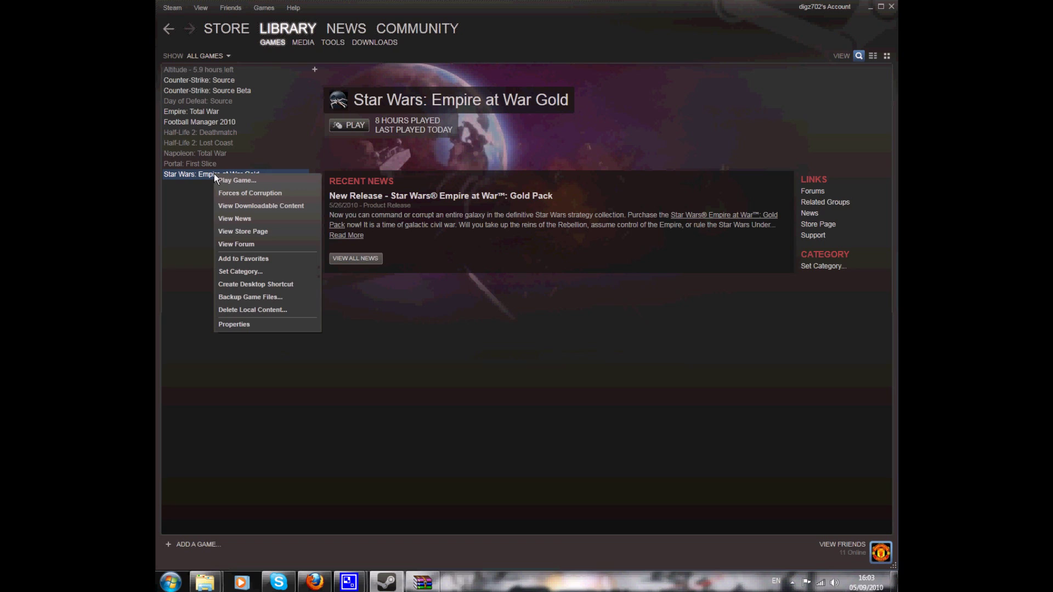
left_click(236, 325)
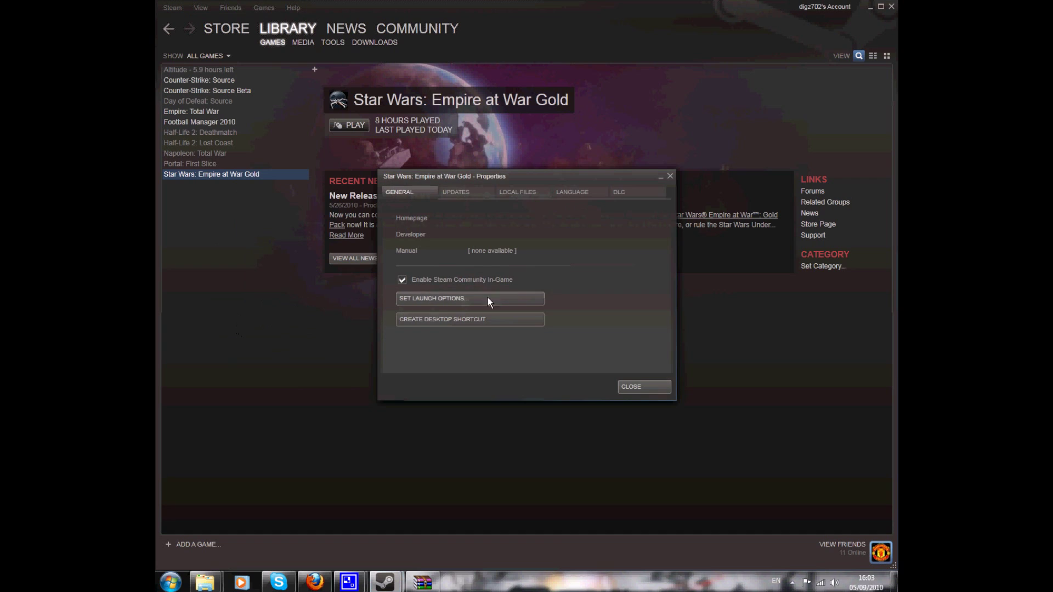
left_click(421, 299)
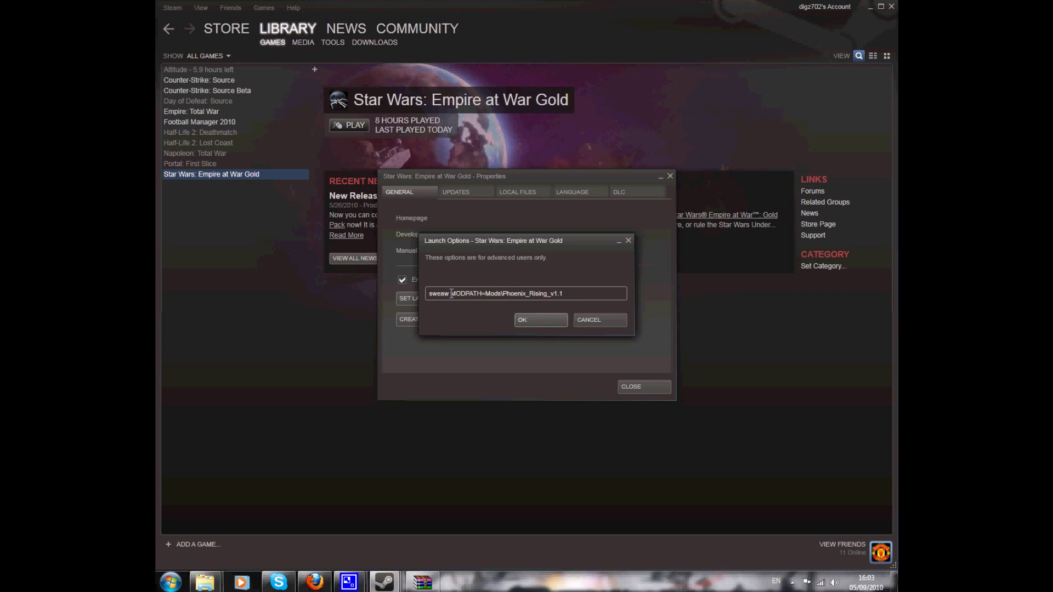
- Examine the MODPATH argument and its mod folder name in the launch options, accept them and close the game's properties
left_click_drag(454, 294, 566, 294)
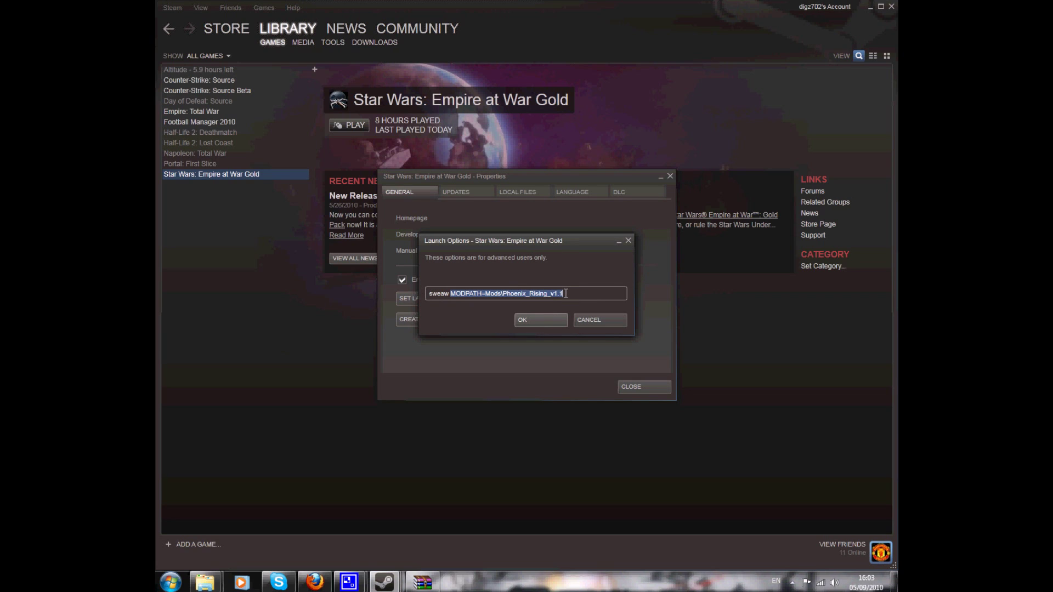
left_click(566, 294)
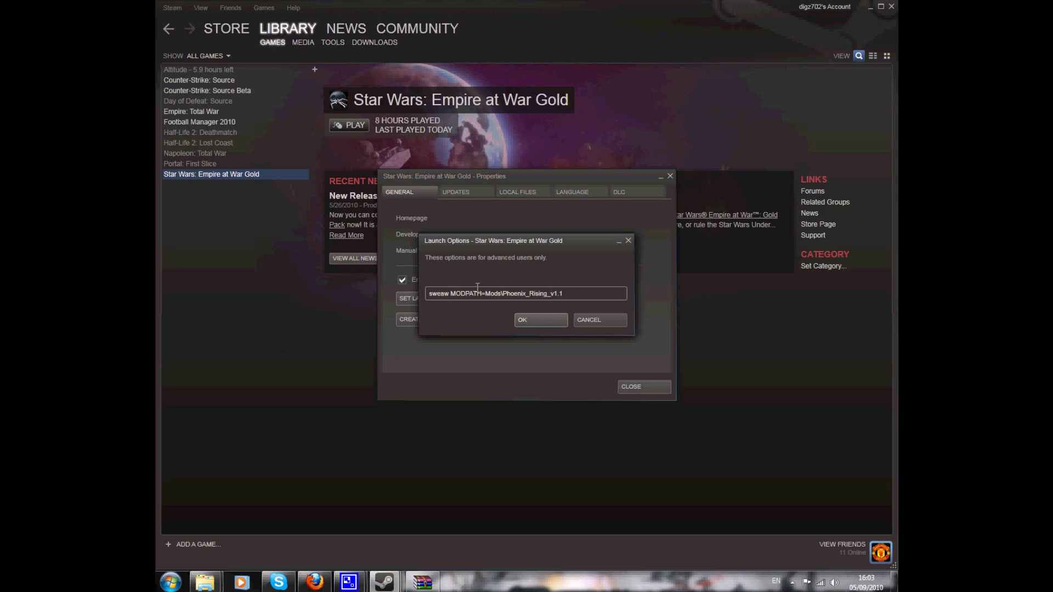
left_click_drag(452, 295, 573, 297)
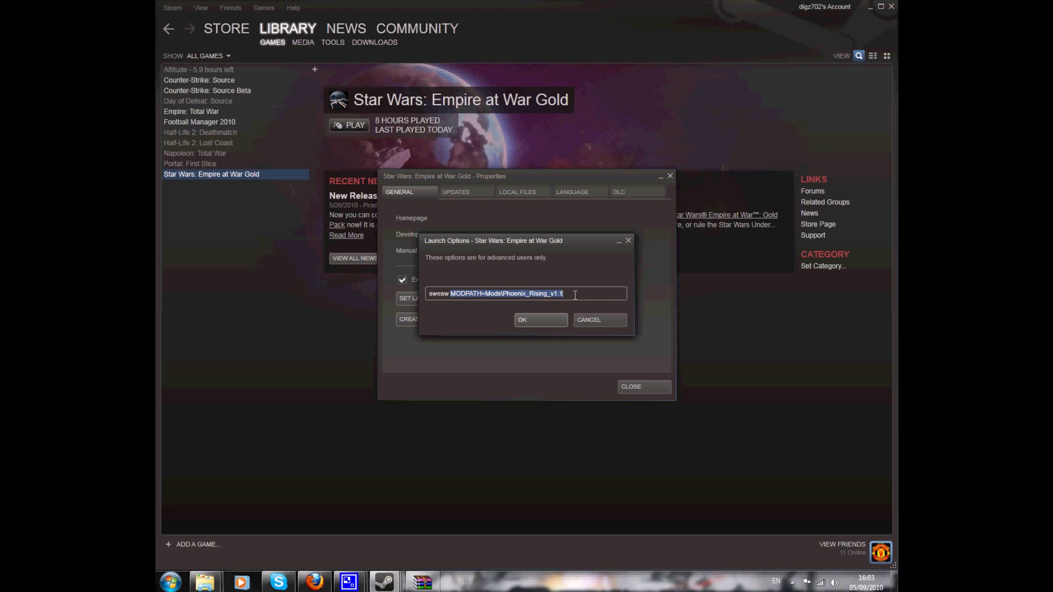
left_click(574, 294)
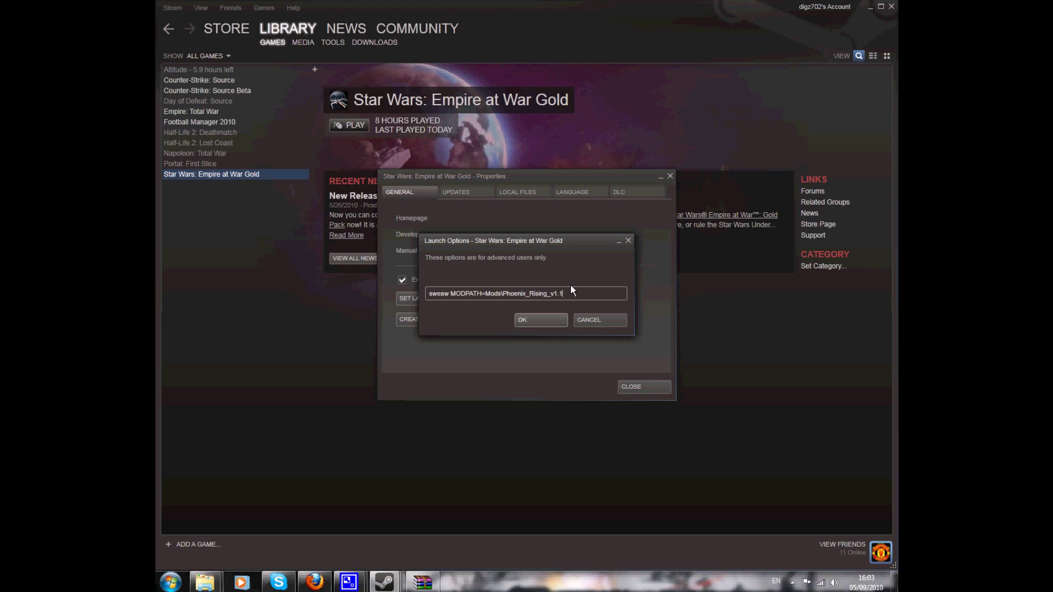
left_click_drag(568, 293, 510, 293)
left_click(504, 294)
left_click(535, 321)
left_click(633, 387)
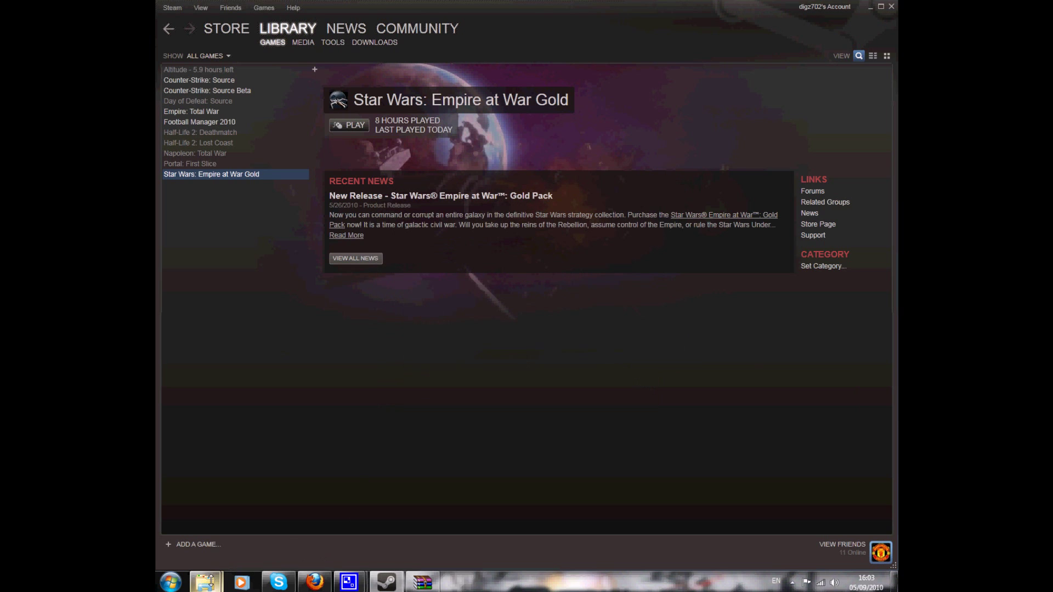
- Switch to the Mods folder in Windows Explorer, look inside star_wars_clone_wars_iii, and minimize the window
mouse_move(205, 582)
left_click(355, 512)
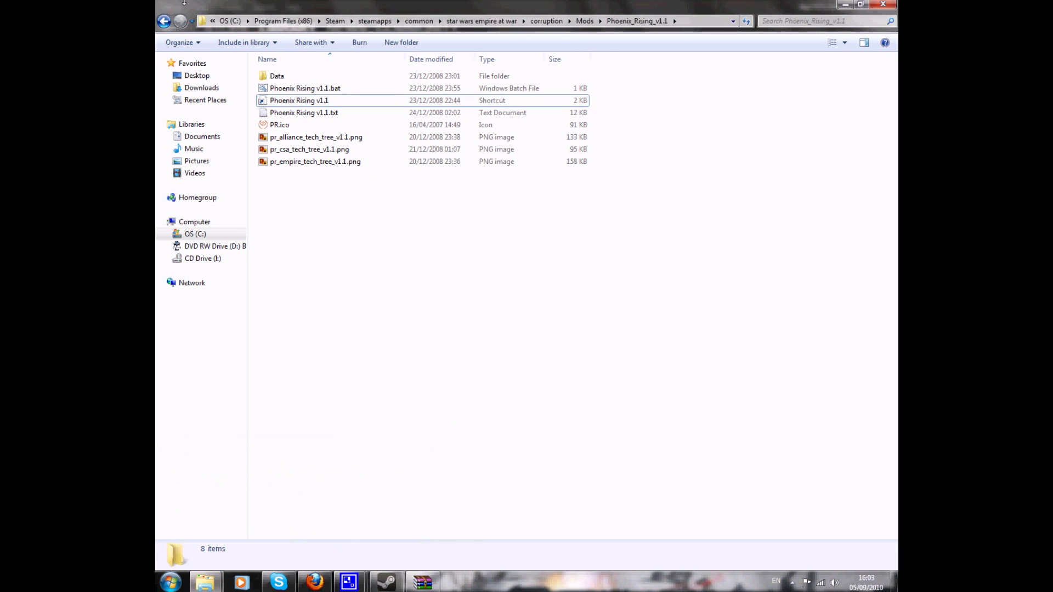
left_click(164, 21)
left_click(302, 90)
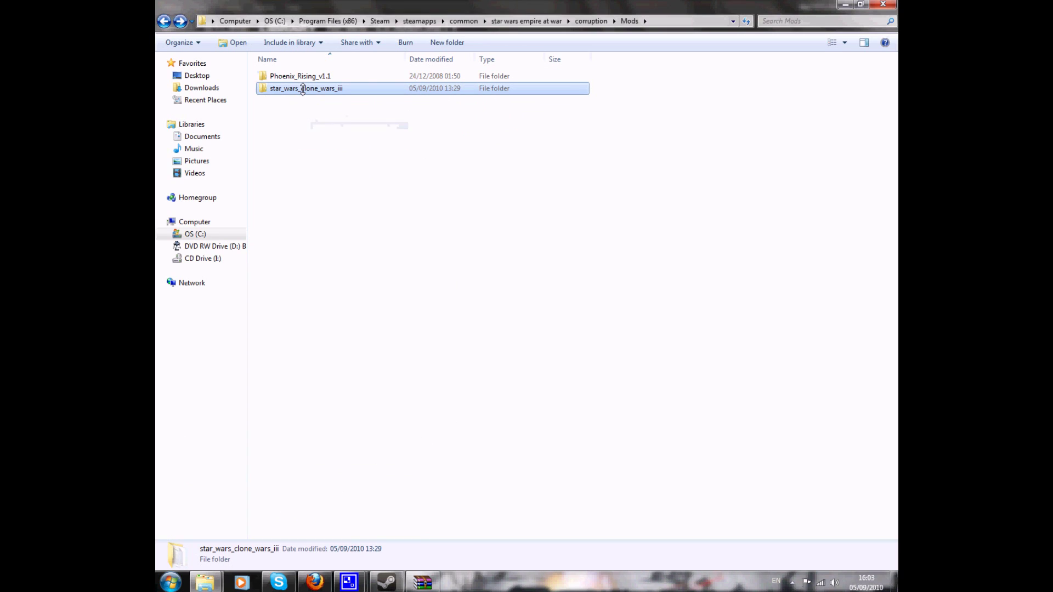
double_click(338, 89)
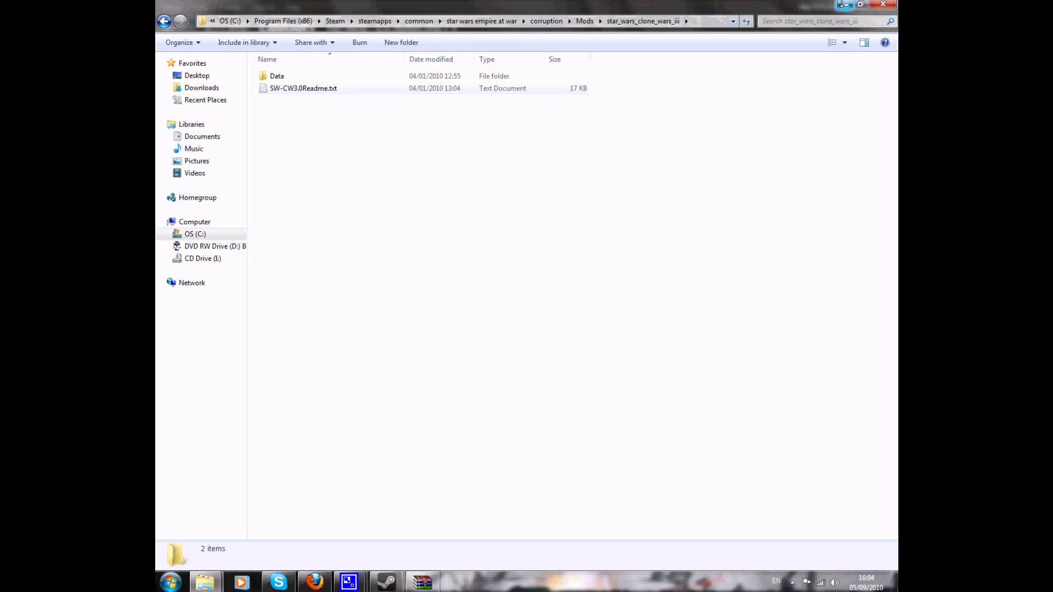
left_click(844, 5)
left_click(868, 9)
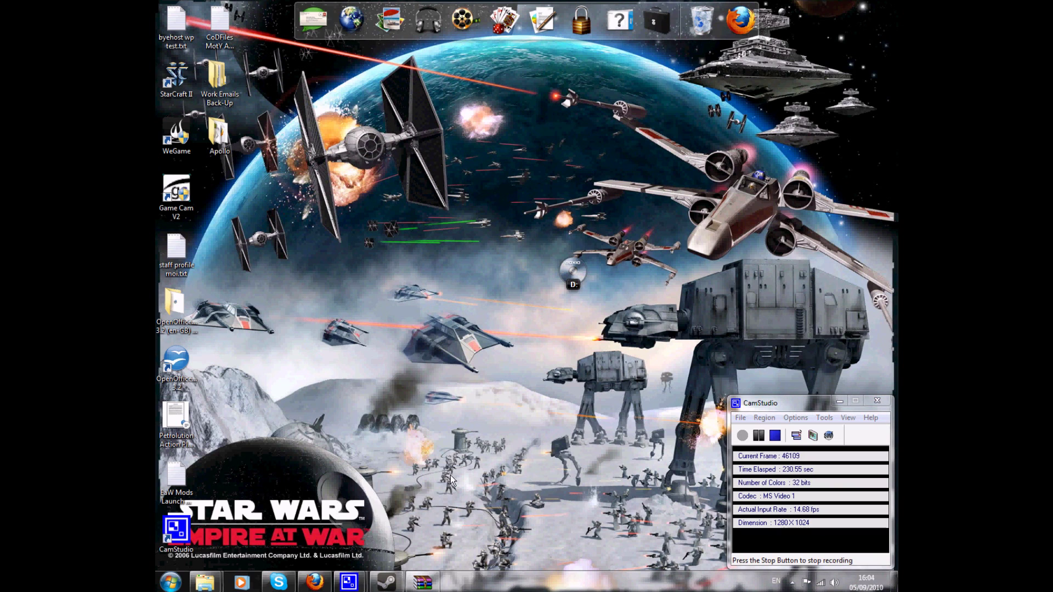
- Switch to Steam, reopen the launch options of Star Wars: Empire at War Gold and highlight the Phoenix_Rising_v1.1 mod name
left_click(387, 582)
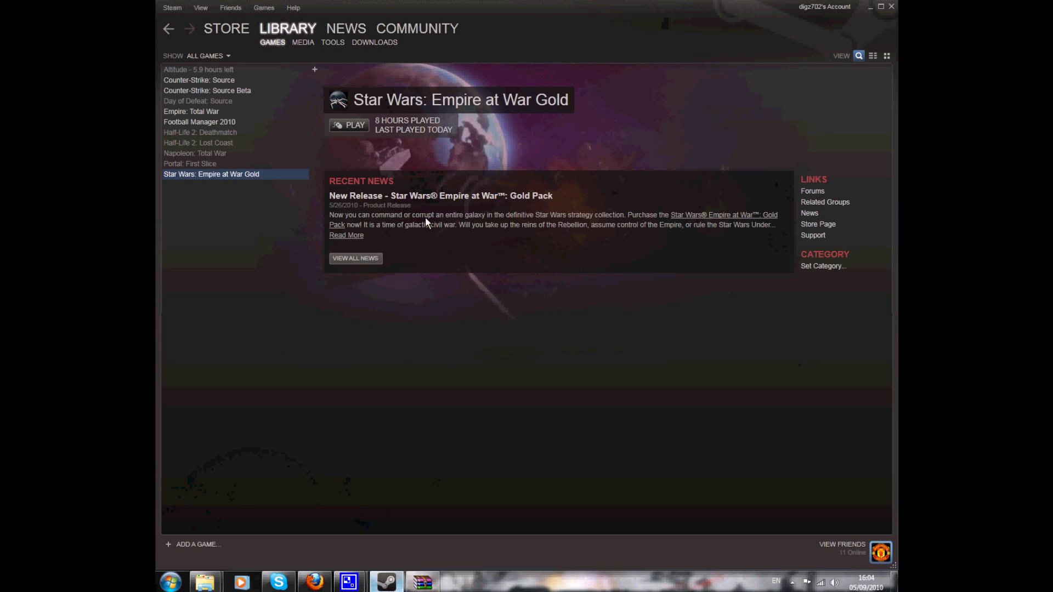
right_click(213, 177)
left_click(248, 328)
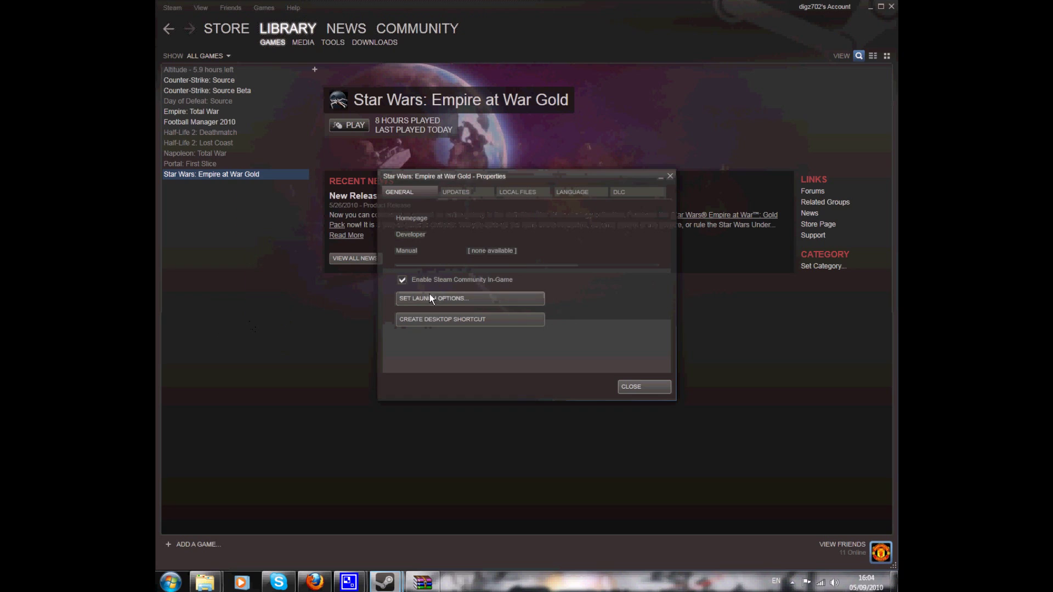
left_click(432, 298)
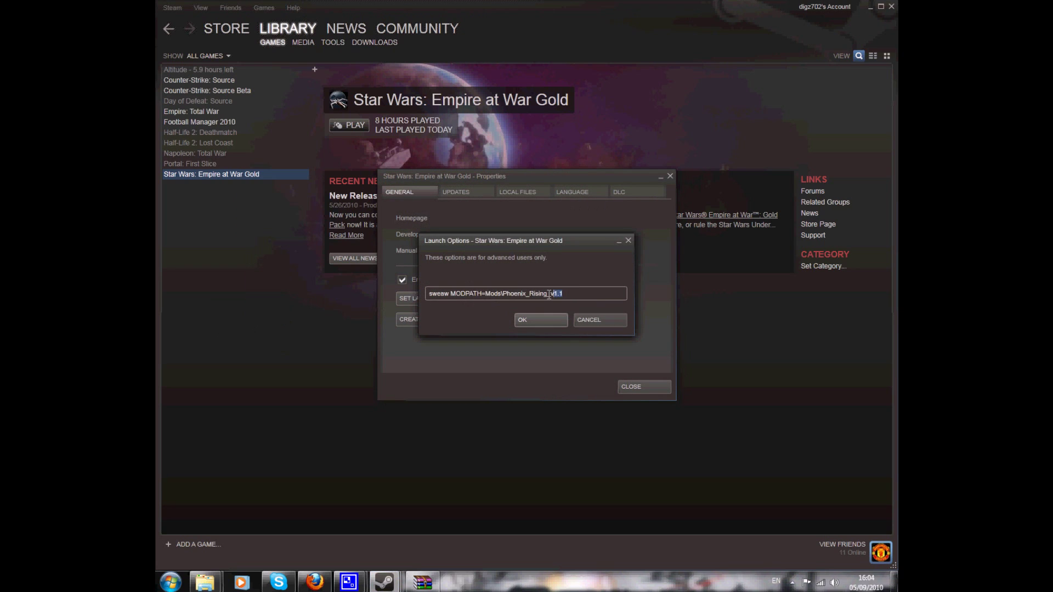
left_click_drag(562, 293, 503, 294)
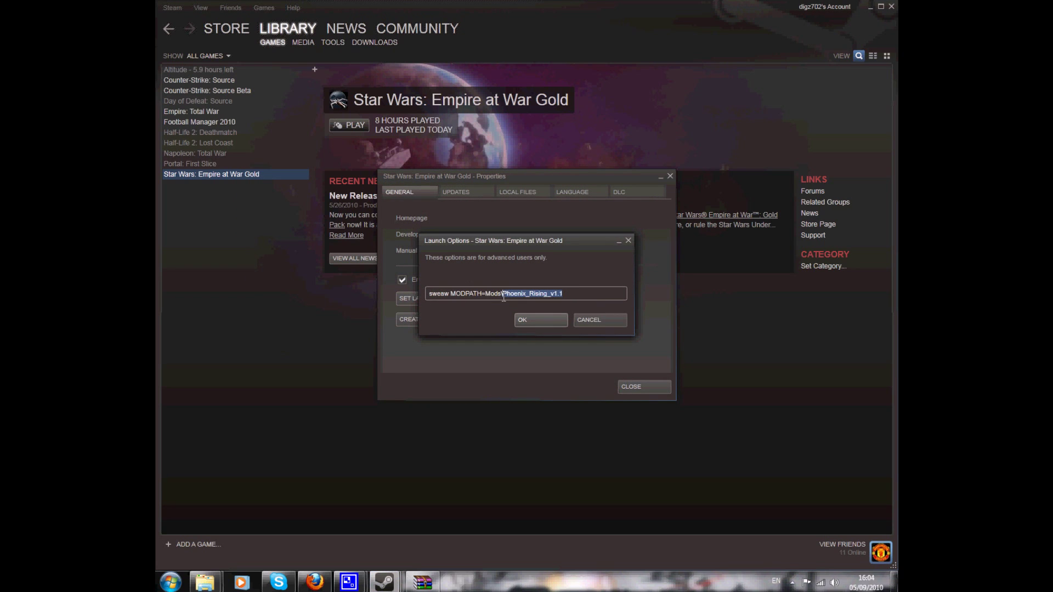
left_click_drag(564, 294, 503, 294)
left_click(591, 293)
- Switch to the Mods folder in Windows Explorer and copy the folder name star_wars_clone_wars_iii without renaming the folder
mouse_move(205, 582)
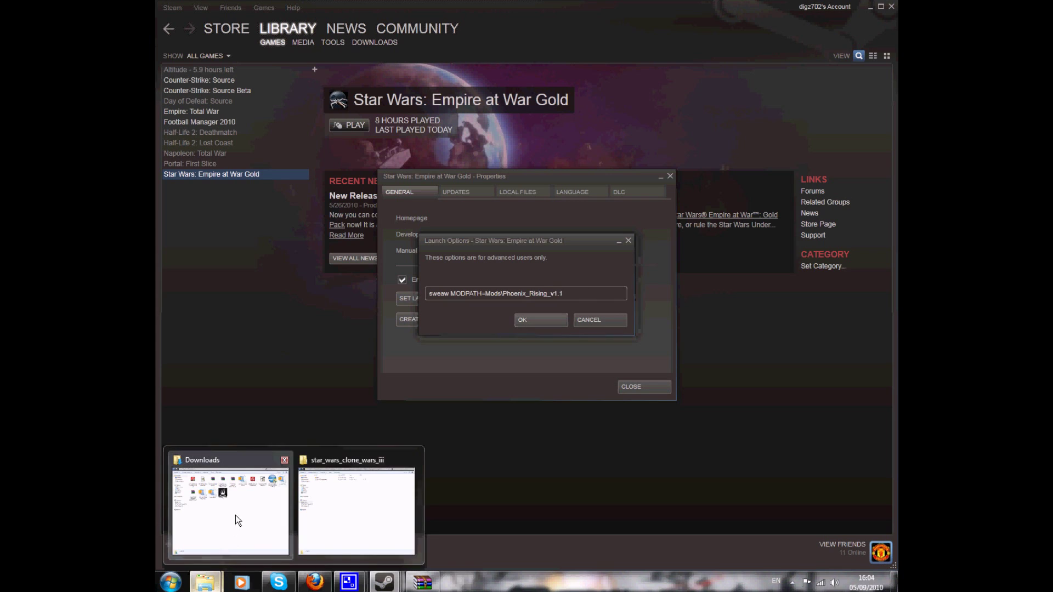
left_click(357, 504)
left_click(165, 22)
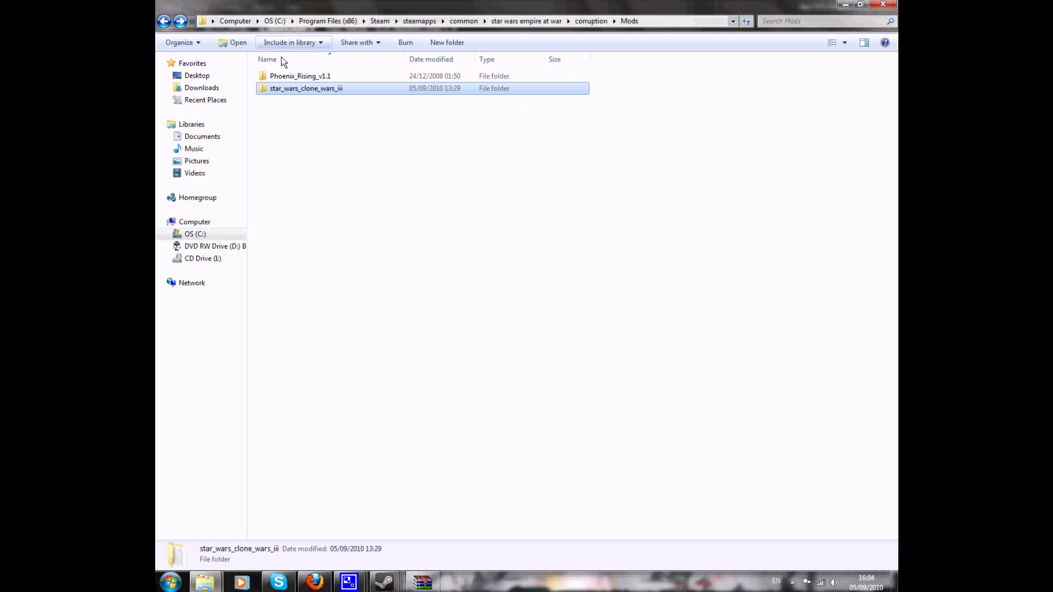
right_click(291, 88)
left_click(340, 326)
key("ctrl+c")
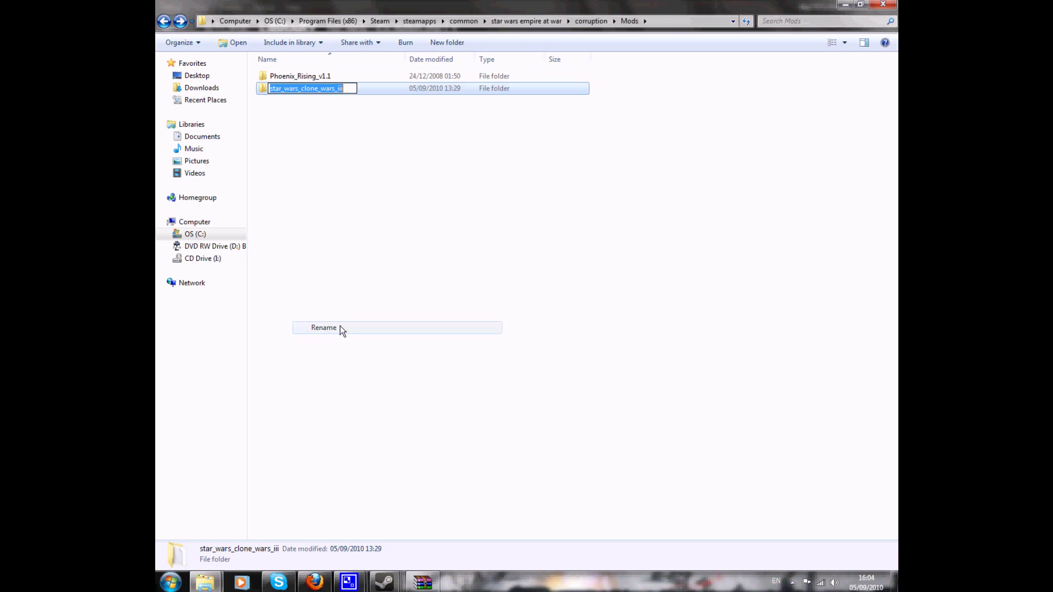
left_click(370, 237)
- Replace Phoenix_Rising_v1.1 in Steam's launch options with the copied name star_wars_clone_wars_iii, accept it and close the game's properties
mouse_move(386, 581)
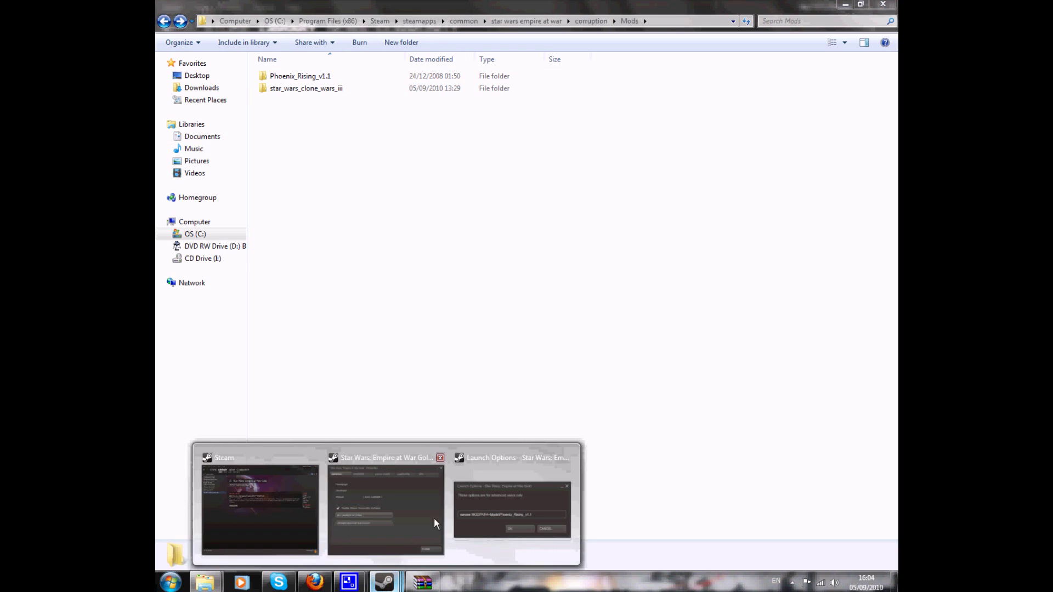
left_click(473, 492)
left_click_drag(564, 294, 502, 295)
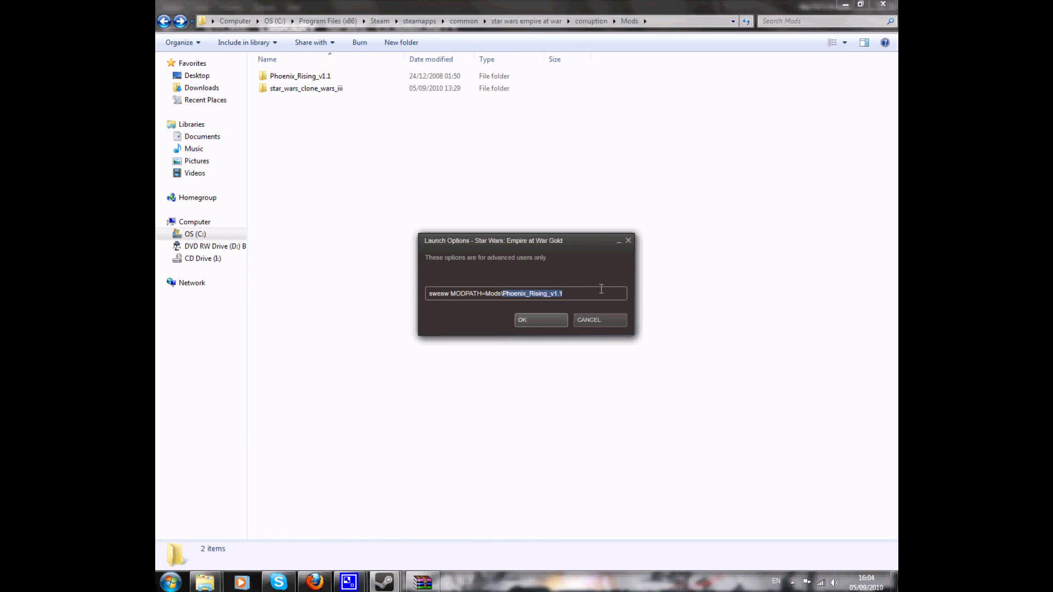
key("BackSpace")
key("ctrl+v")
left_click(541, 320)
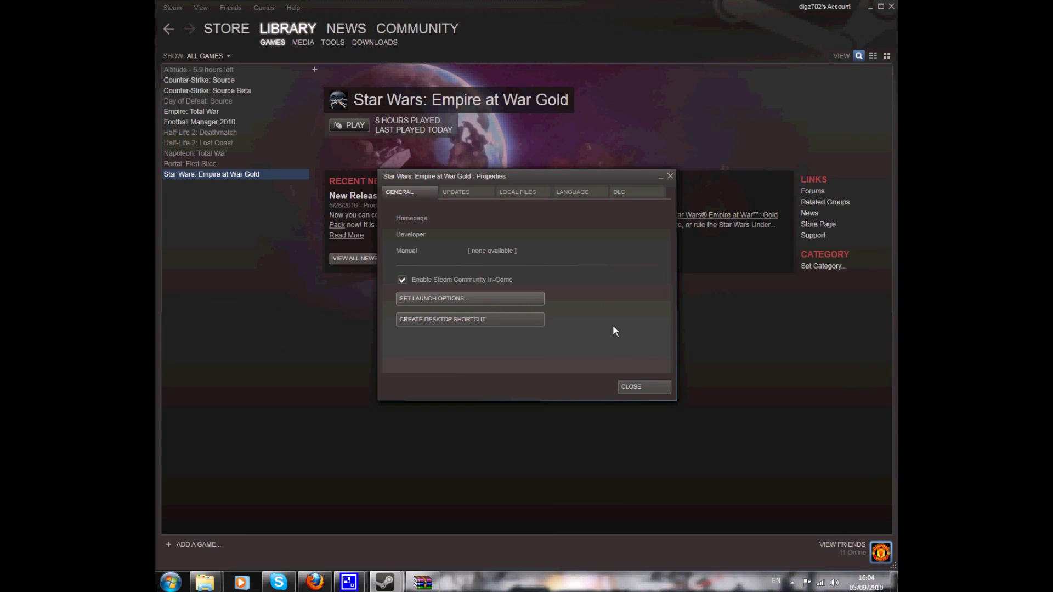
left_click(632, 386)
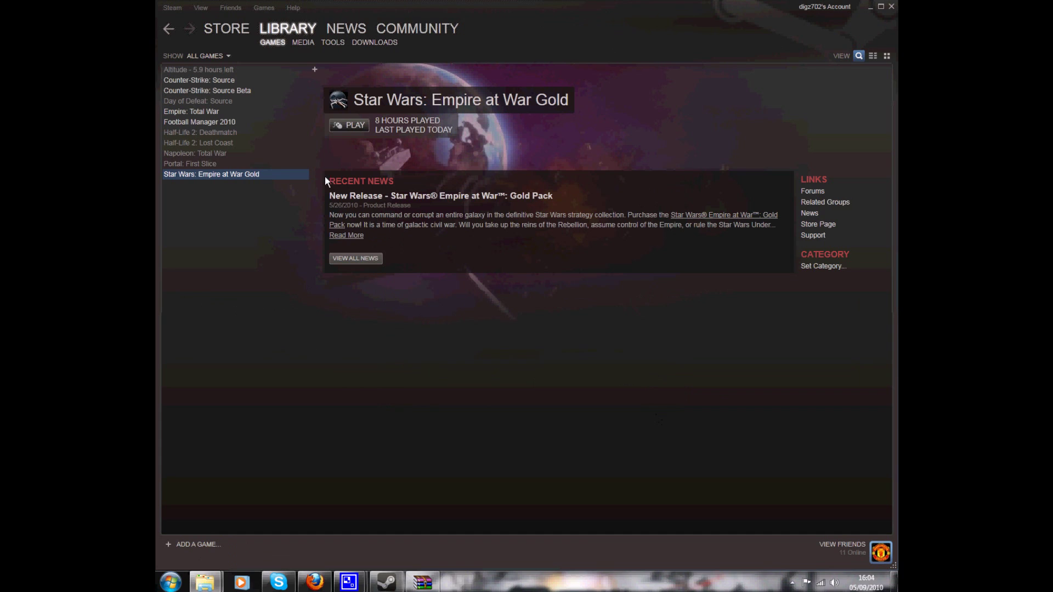
- Launch Star Wars: Empire at War Gold with the Forces of Corruption option
left_click(352, 127)
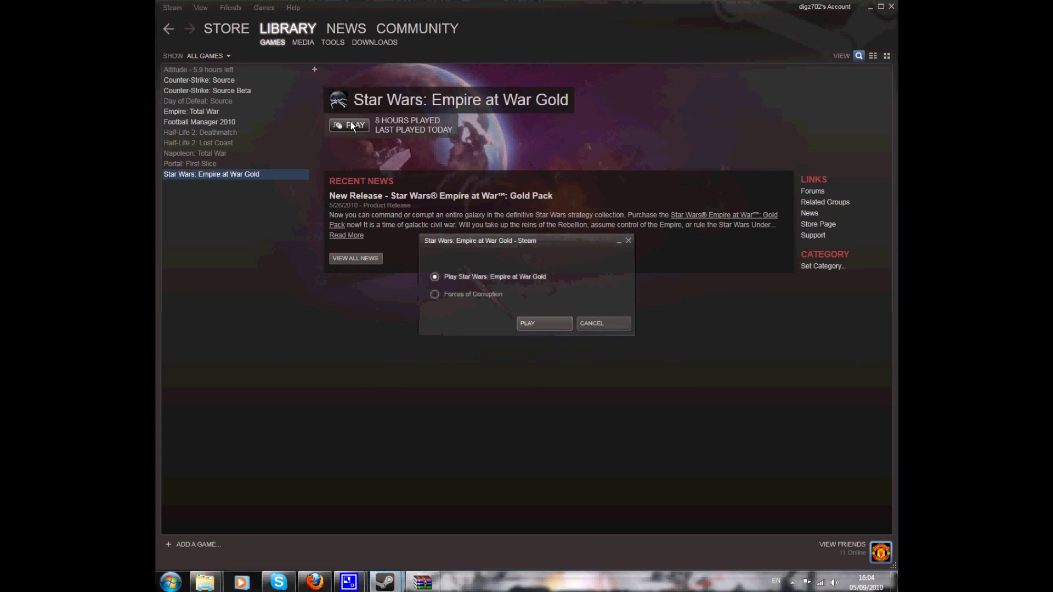
left_click(476, 294)
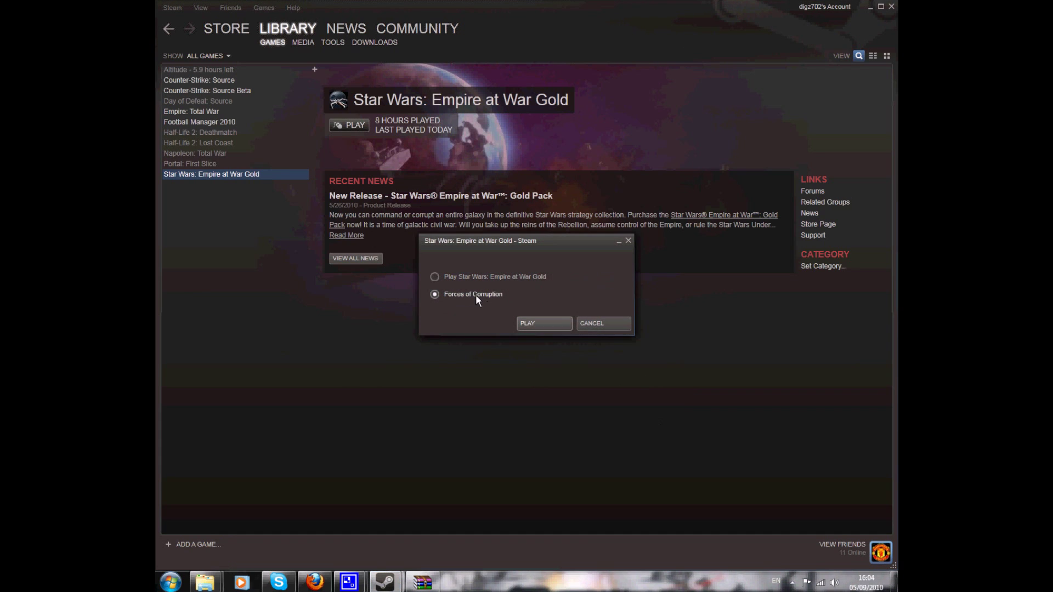
left_click(539, 323)
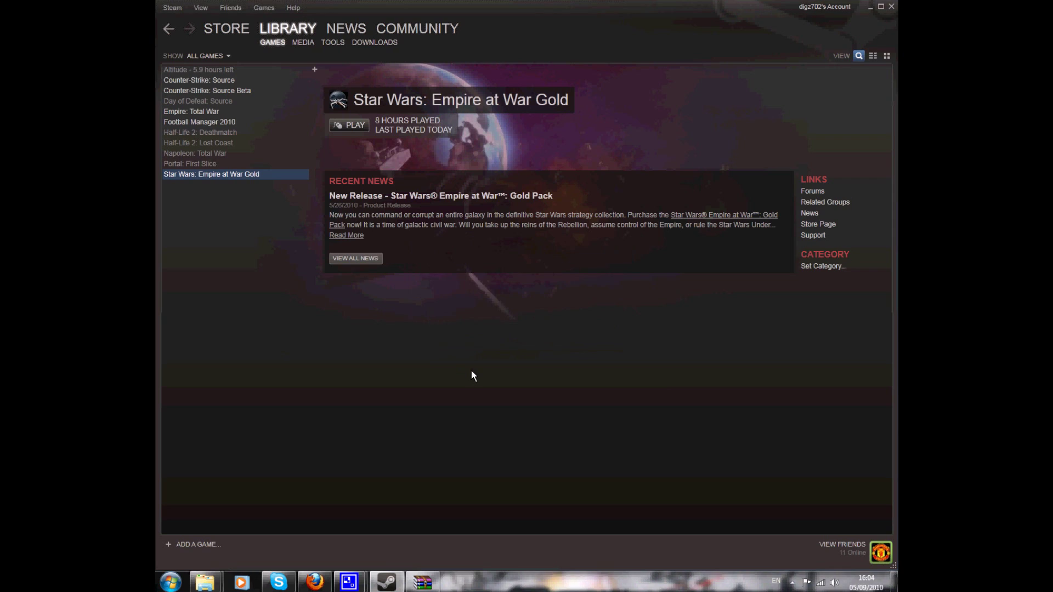